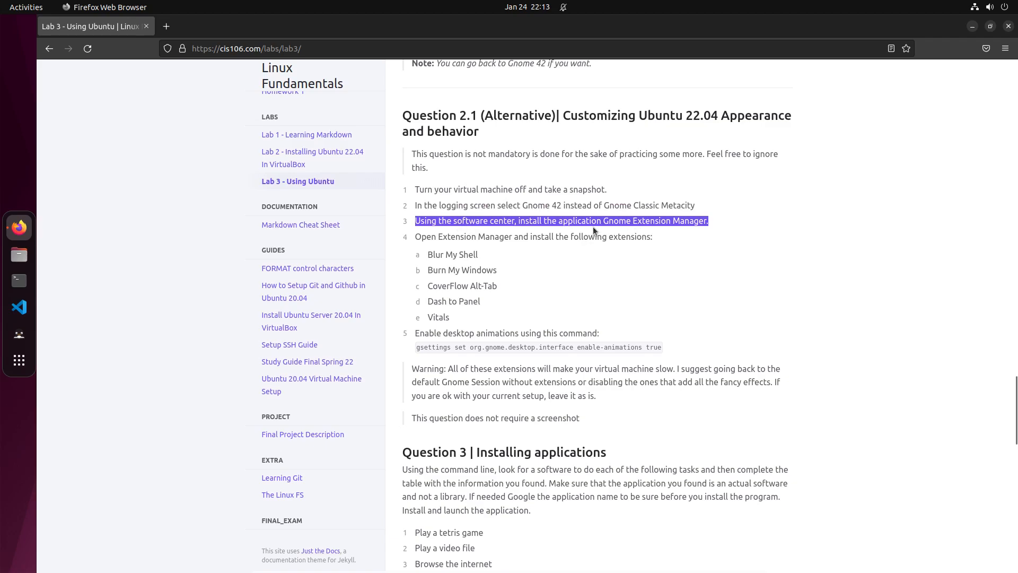
# - Open the Ubuntu Software center from the applications overview
pyautogui.click(608, 222)
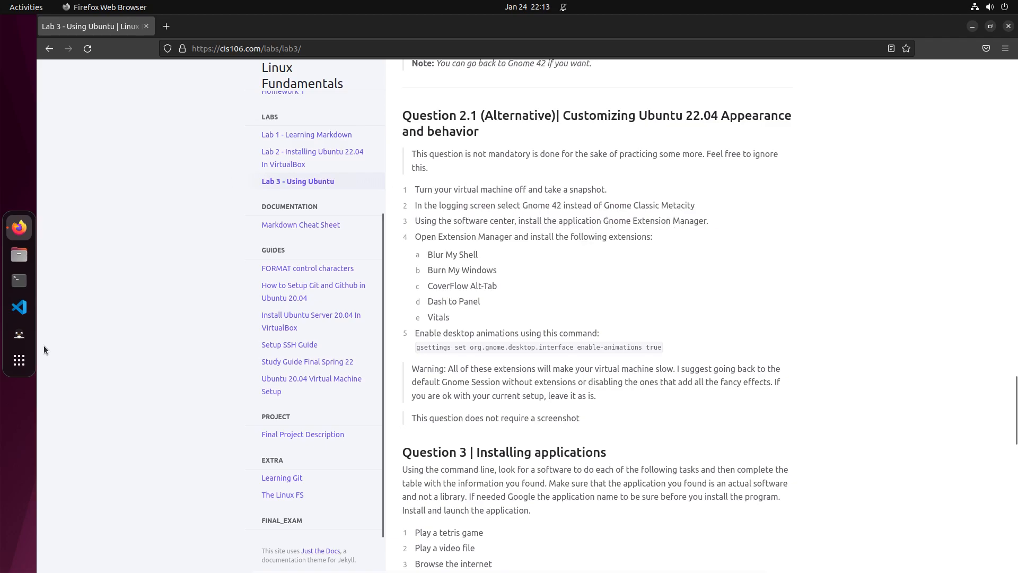
pyautogui.click(19, 360)
pyautogui.scroll(-1, 811, 320)
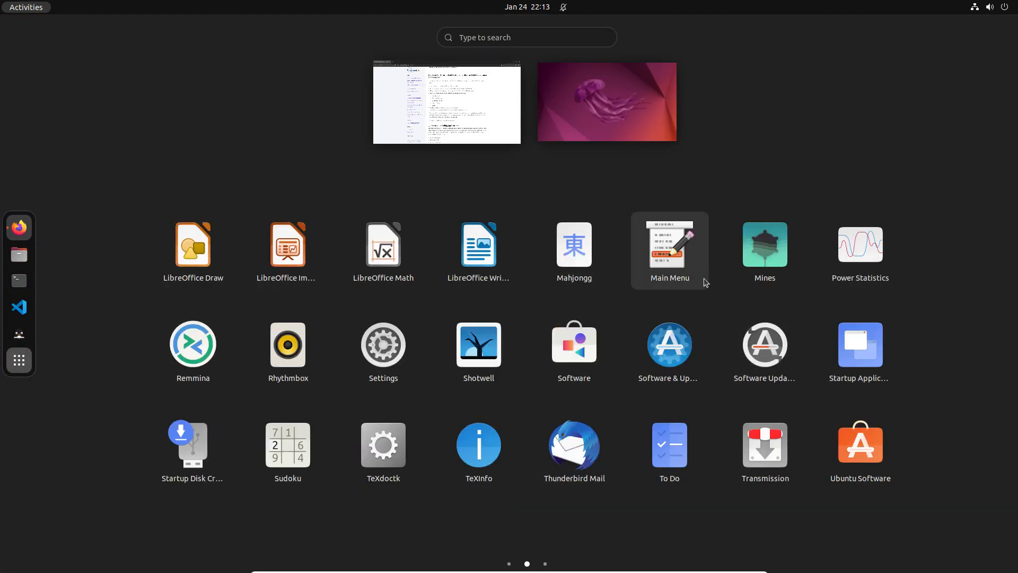
pyautogui.scroll(1, 811, 321)
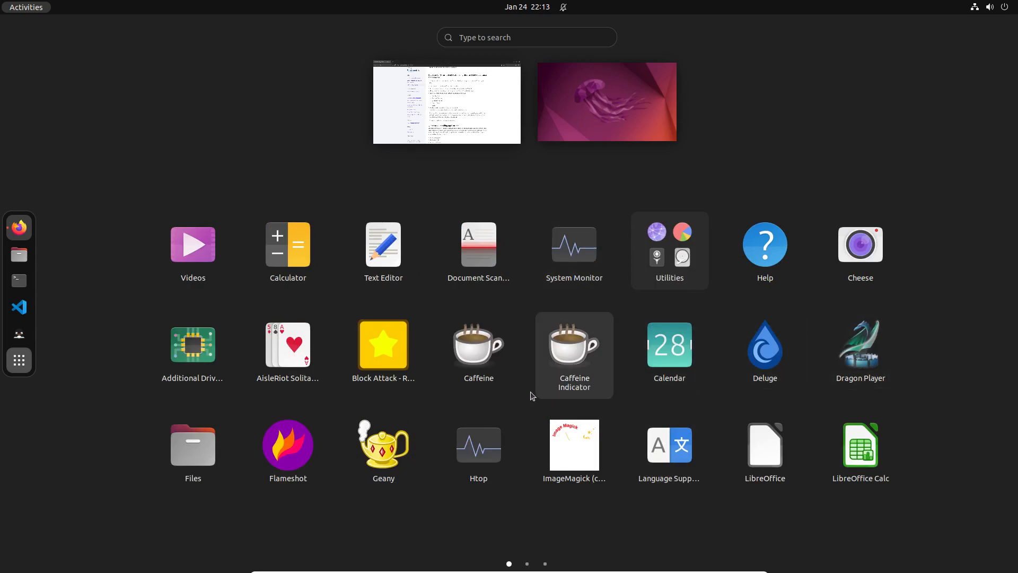
pyautogui.scroll(-2, 528, 395)
pyautogui.scroll(1, 561, 403)
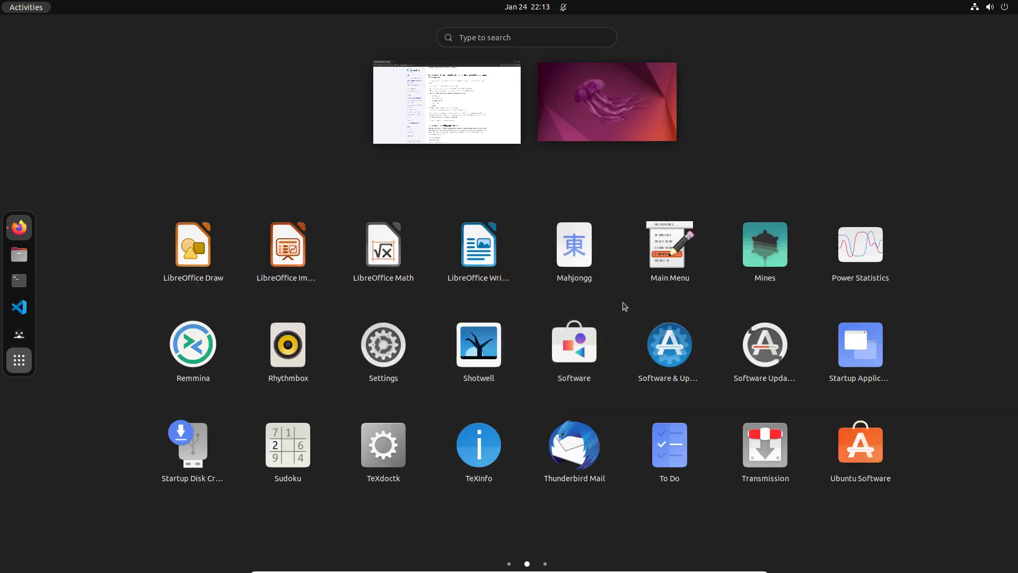
pyautogui.click(860, 445)
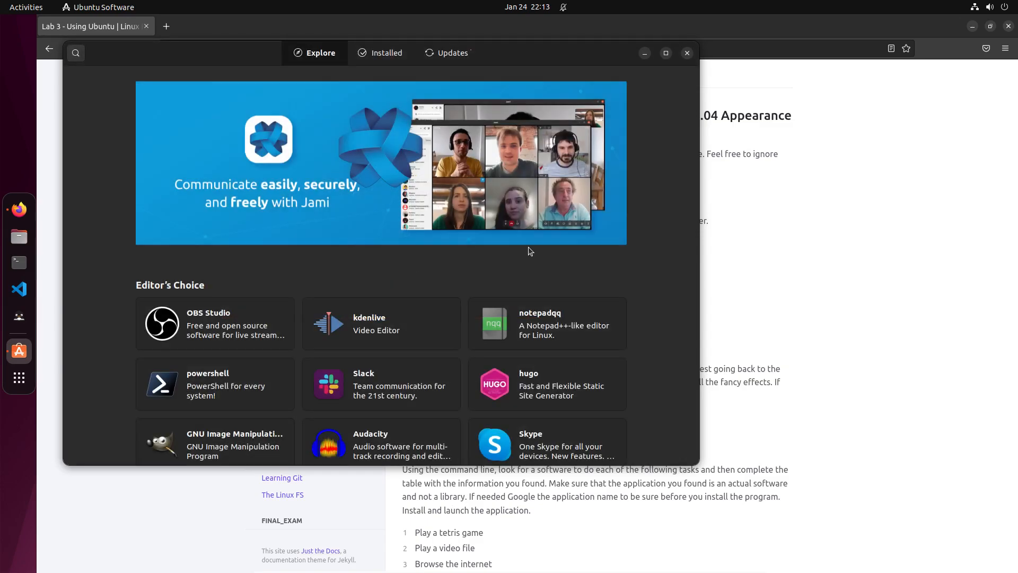
# - Search for "extension manager", install Extension Manager by authenticating with the account password, and close the software center
pyautogui.click(76, 55)
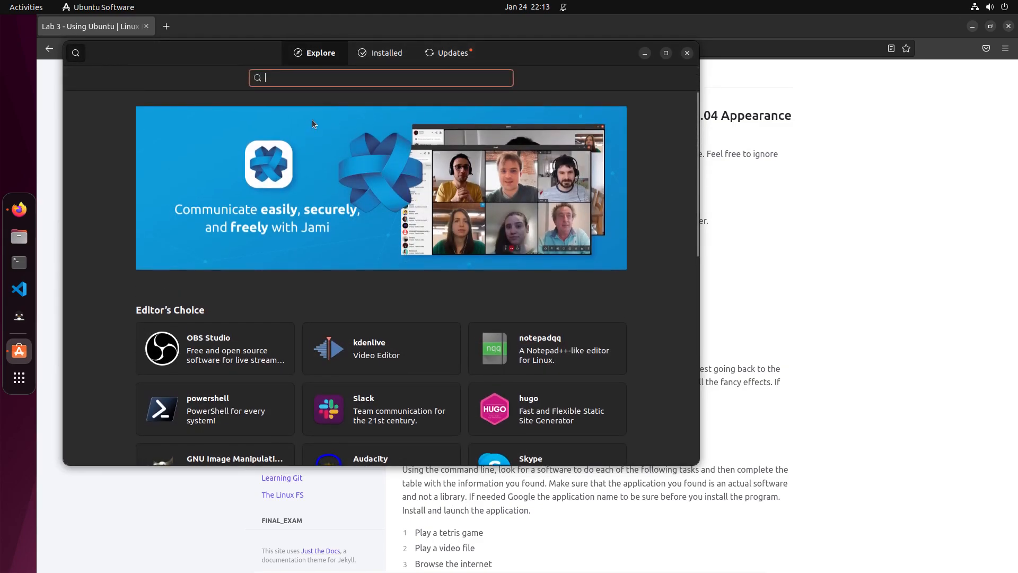
pyautogui.write('extension manager')
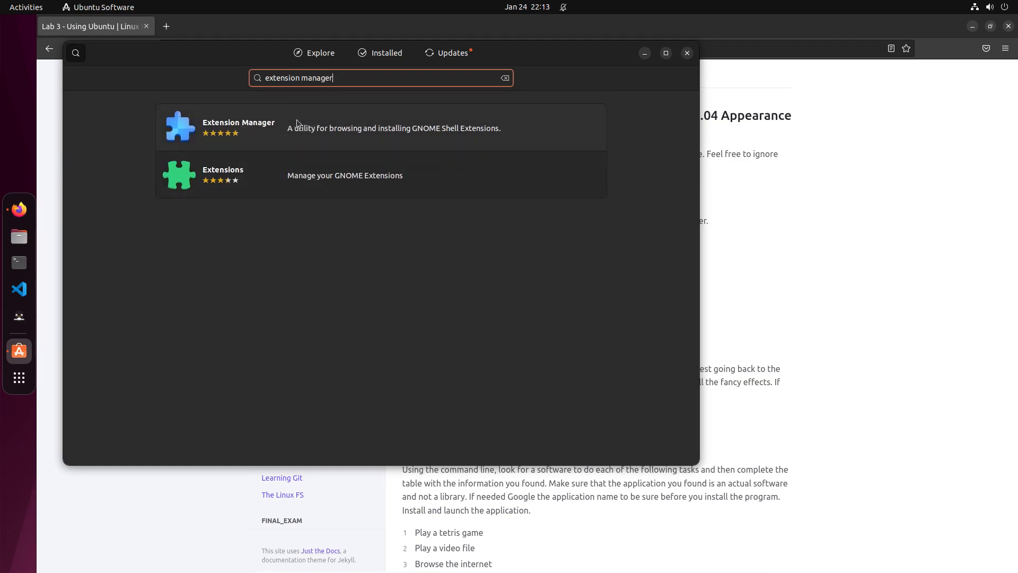
pyautogui.click(325, 124)
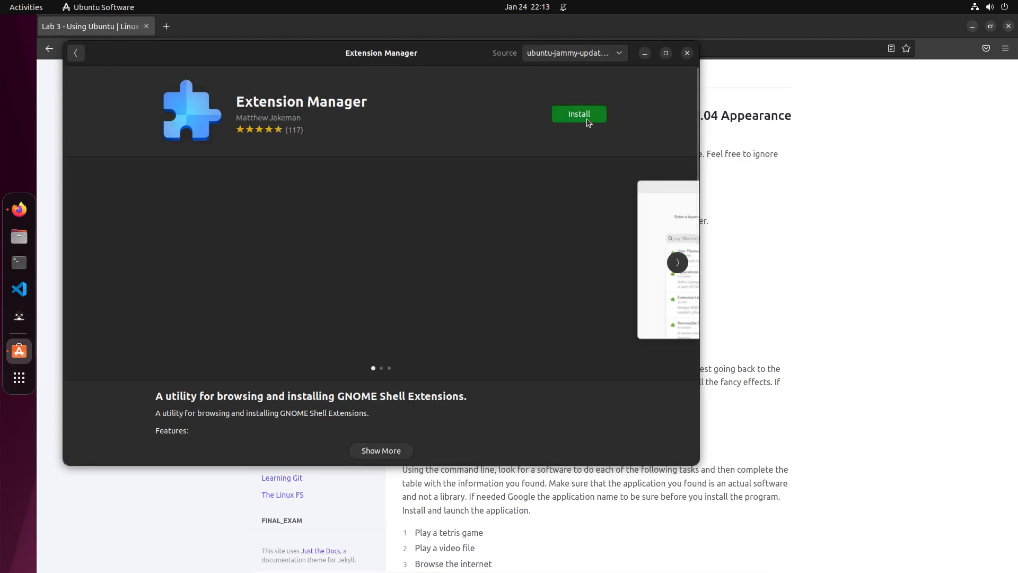
pyautogui.click(586, 119)
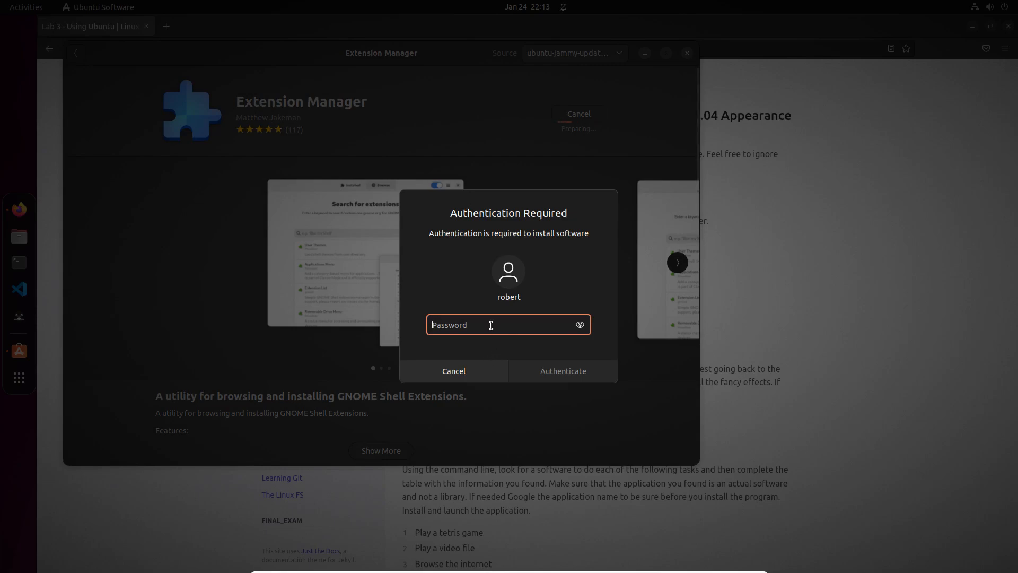
pyautogui.write('••••')
pyautogui.press('Return')
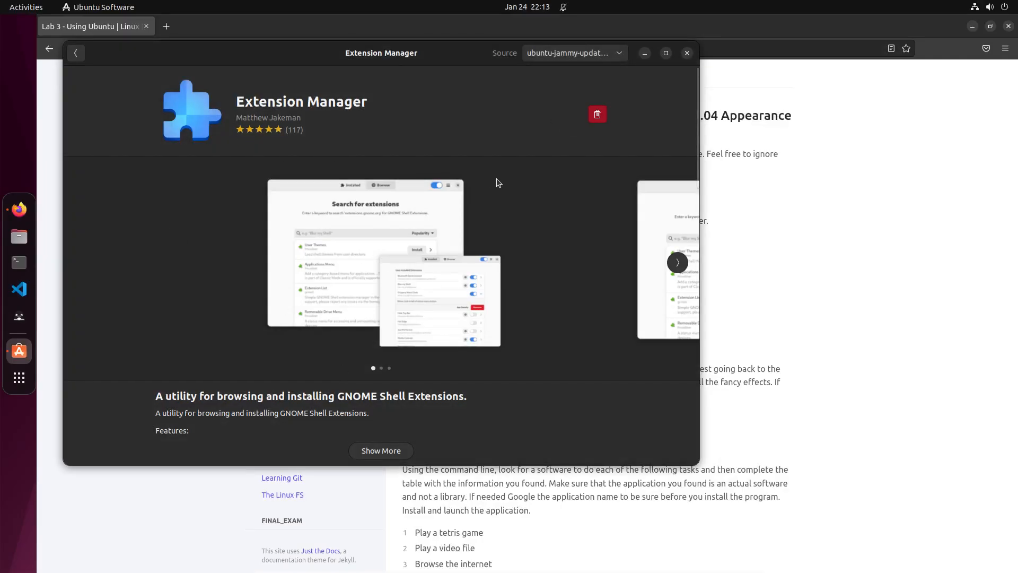
pyautogui.click(687, 53)
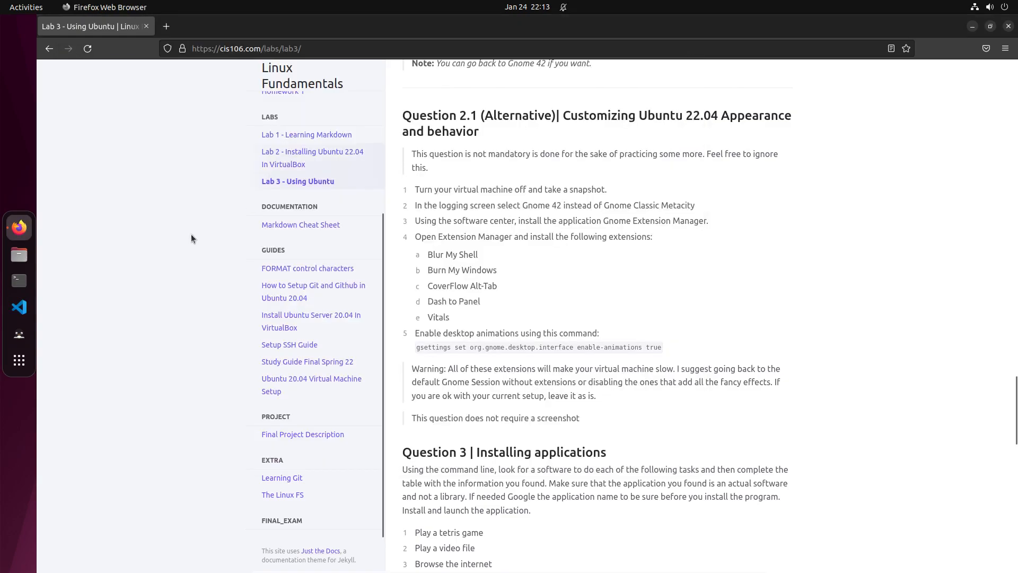
# - Launch Extension Manager, dismiss the release notes prompt, show the online extension search and move the window clear of the lab's extension list
pyautogui.click(19, 351)
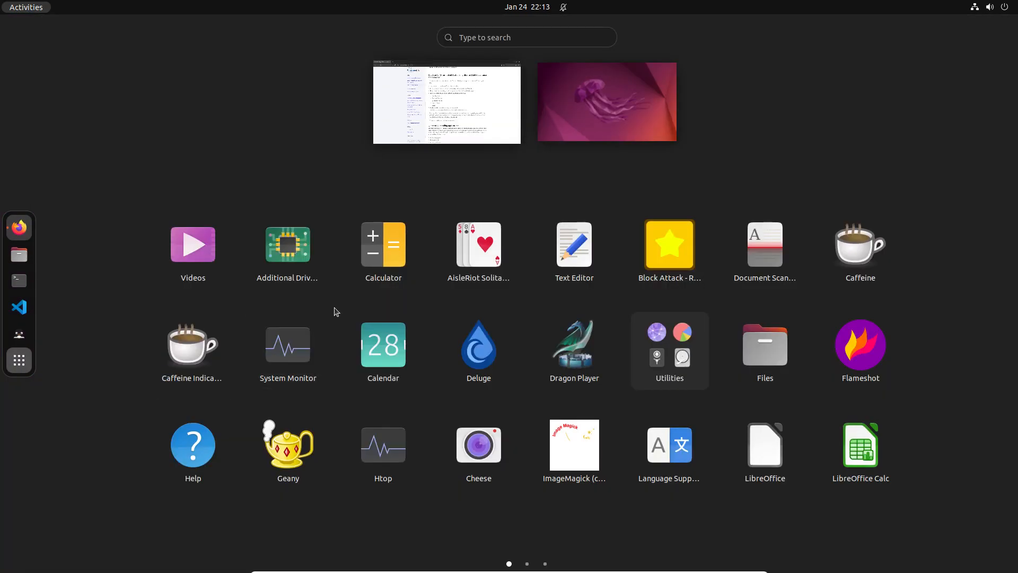
pyautogui.write('ext')
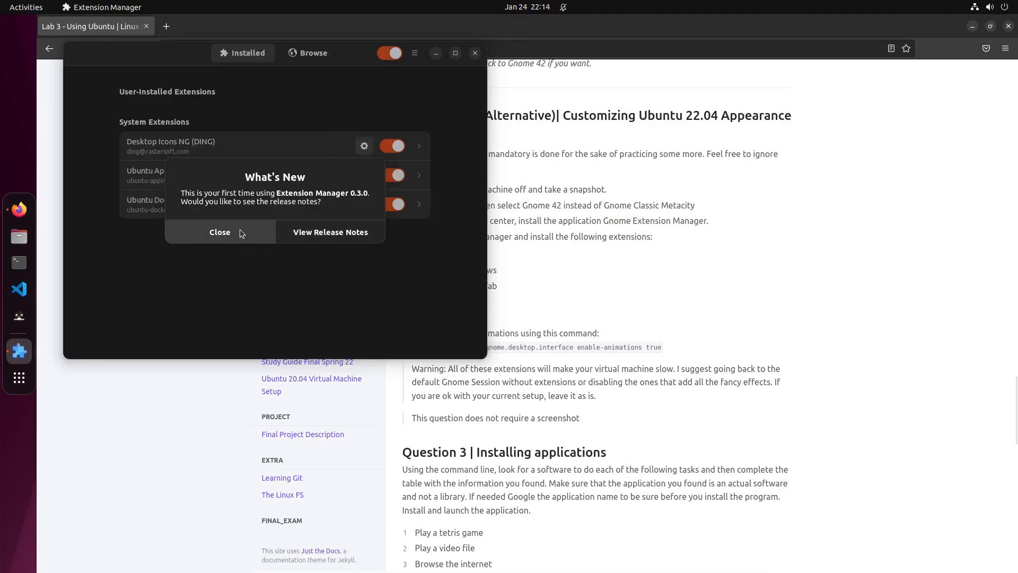
pyautogui.click(239, 232)
pyautogui.click(302, 51)
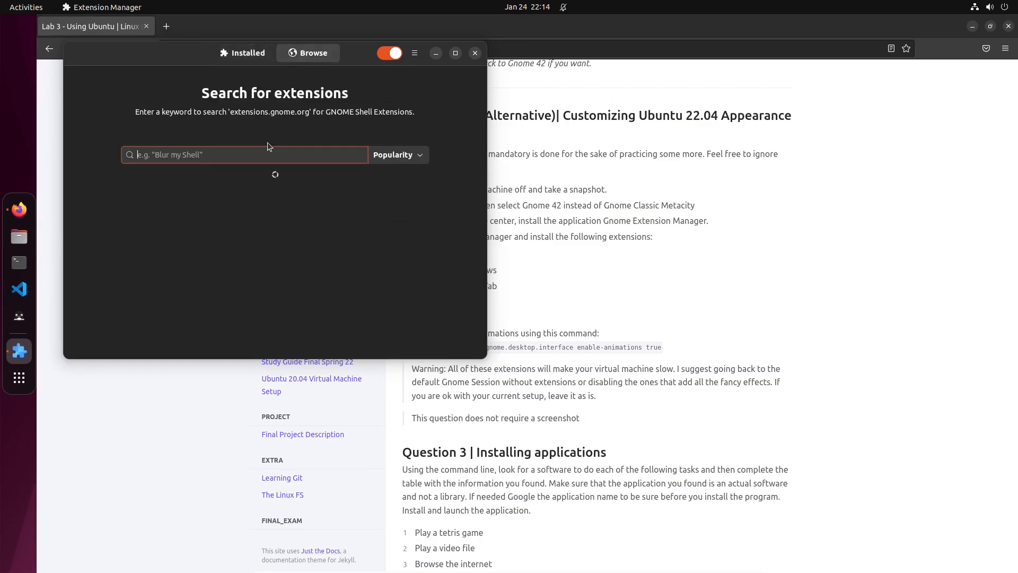
pyautogui.moveTo(357, 59); pyautogui.dragTo(875, 110)
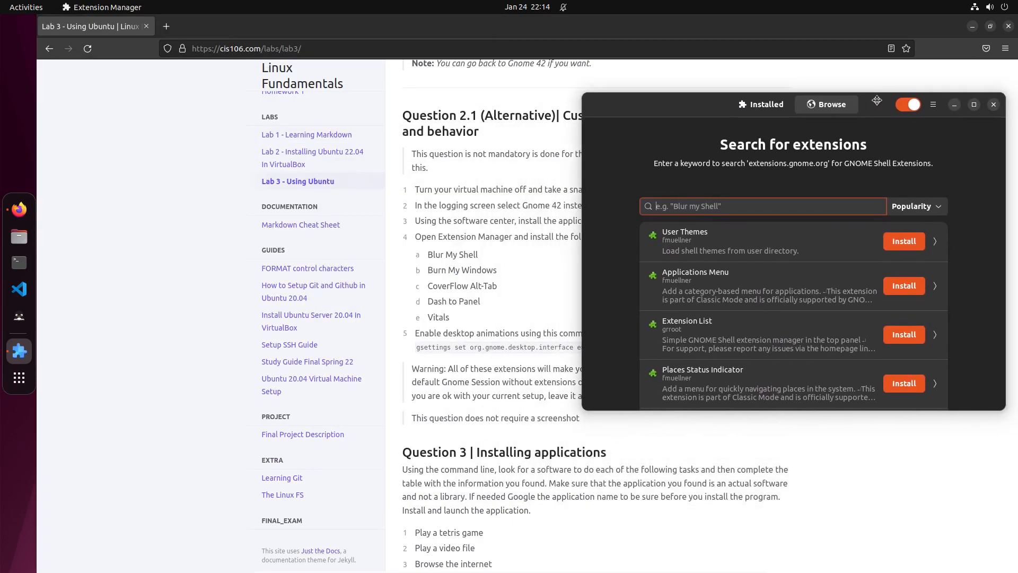
# - Find "blur my shell" and install the Blur my Shell extension, comparing the applications overview before and after
pyautogui.write('blur')
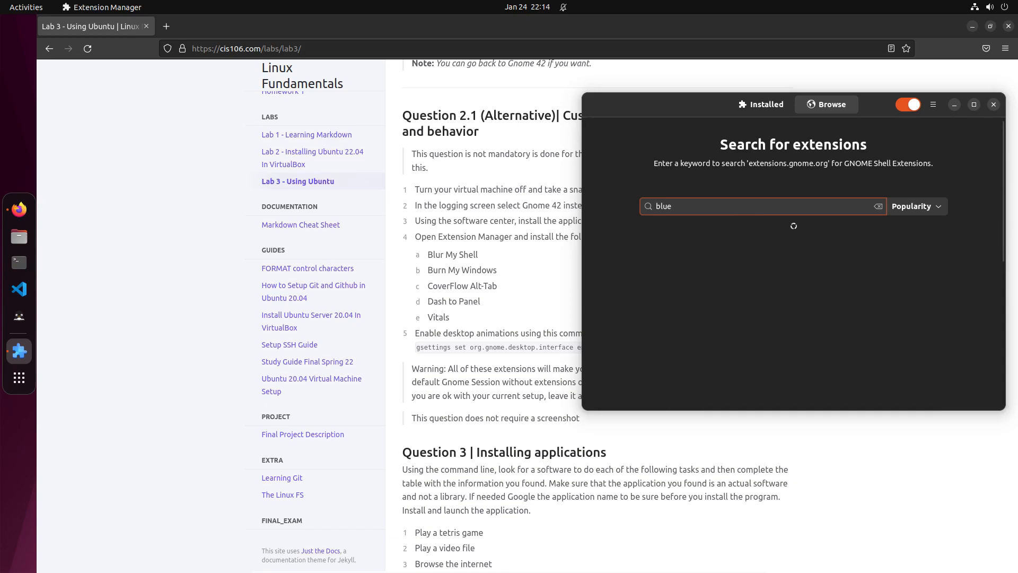
pyautogui.write(' my shell')
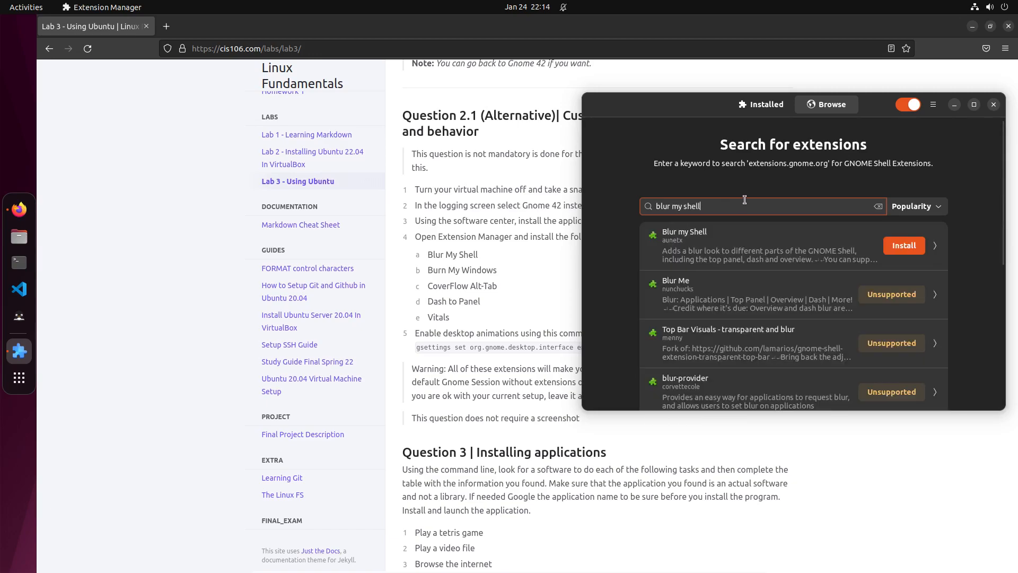
pyautogui.click(24, 388)
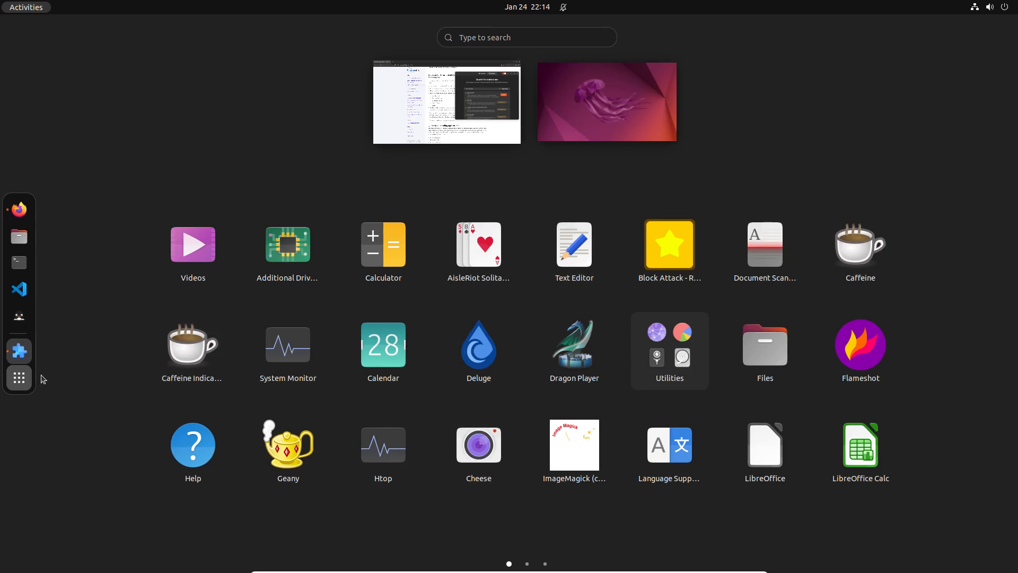
pyautogui.click(24, 378)
pyautogui.click(906, 247)
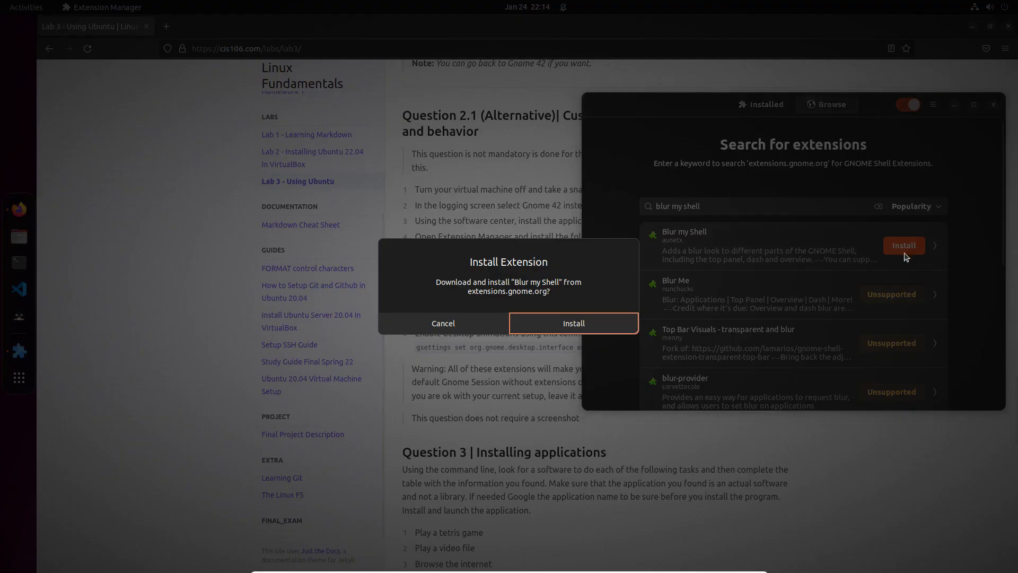
pyautogui.click(614, 323)
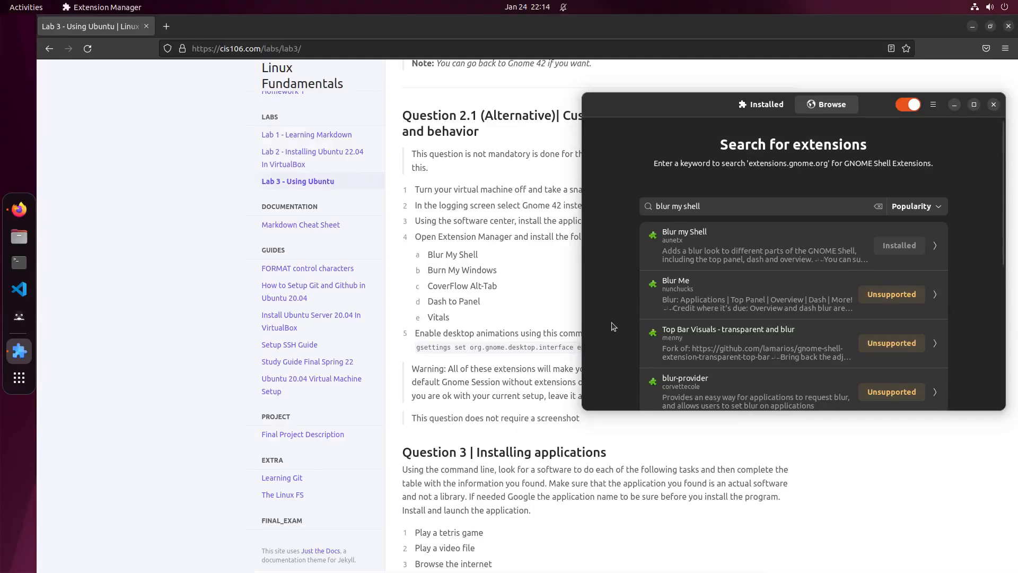
pyautogui.click(19, 379)
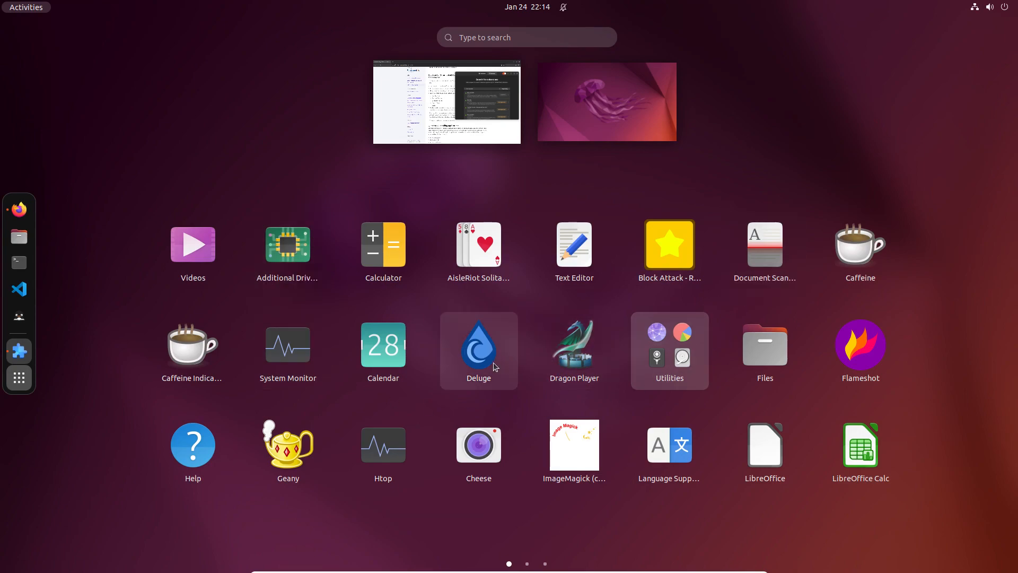
pyautogui.click(17, 382)
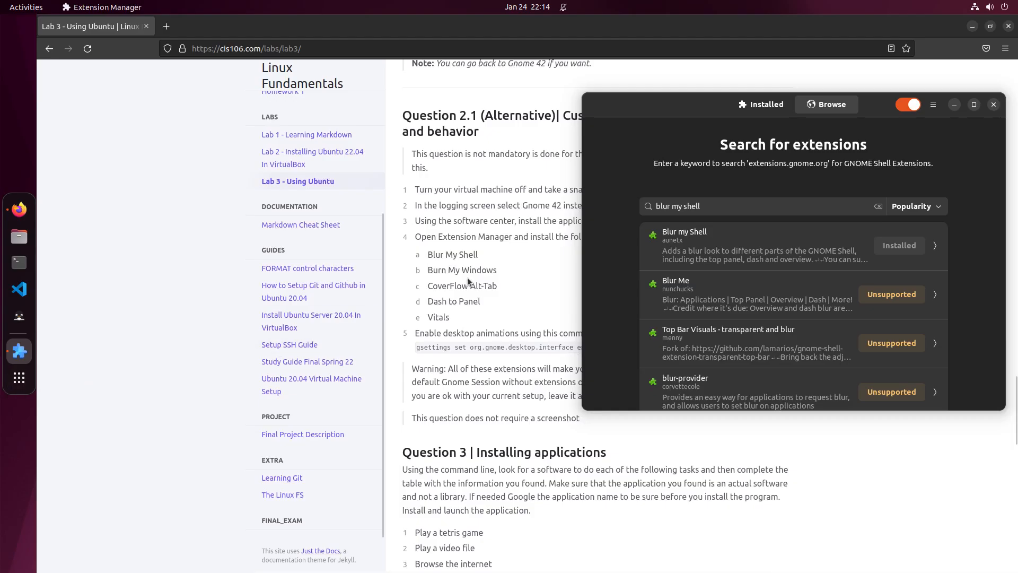
# - Find "burn my windows" among the online extensions and install Burn My Windows
pyautogui.doubleClick(478, 270)
pyautogui.hotkey('alt', 'Tab')
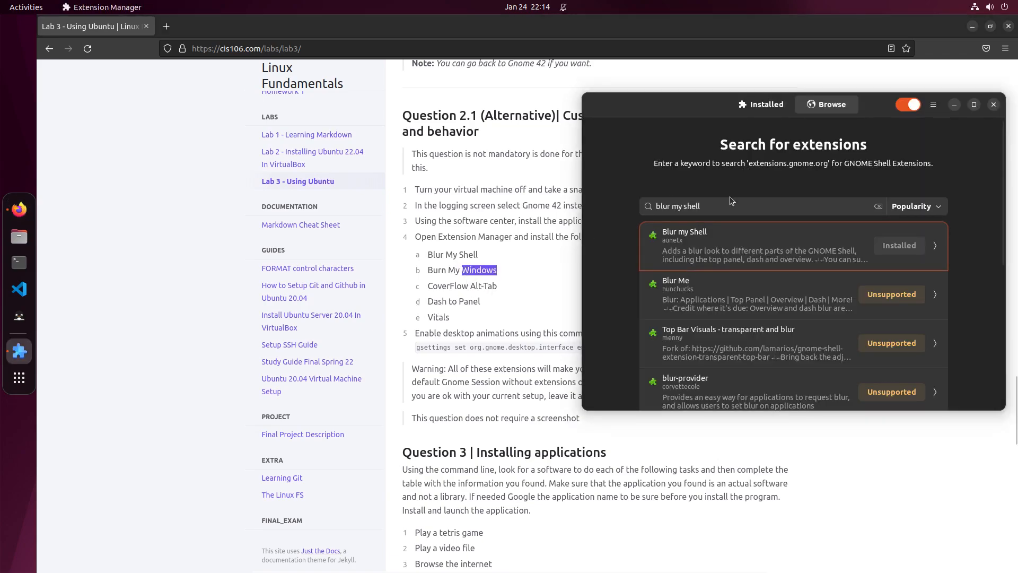
pyautogui.tripleClick(730, 202)
pyautogui.write('bu')
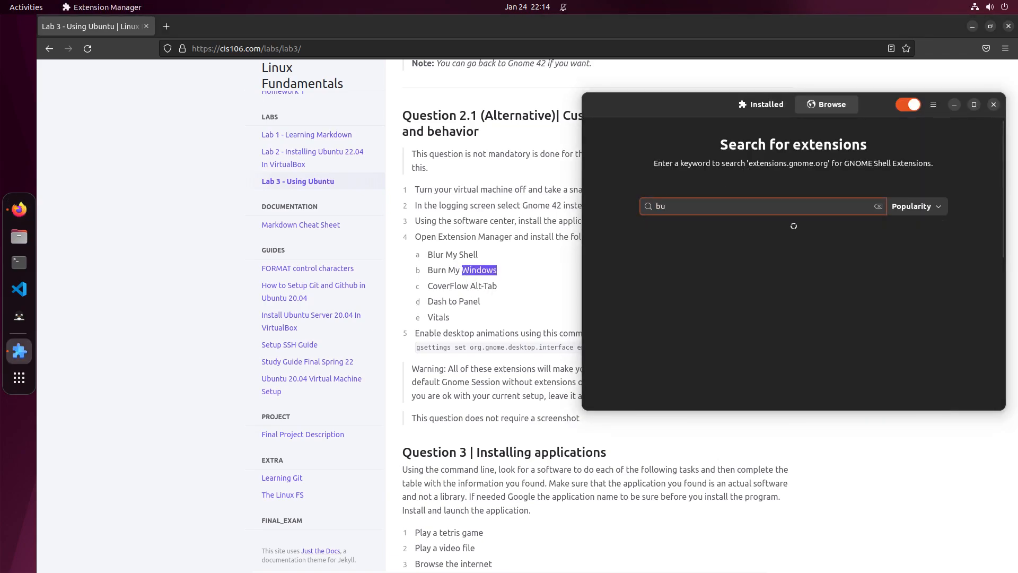
pyautogui.write('rn my windows')
pyautogui.click(904, 245)
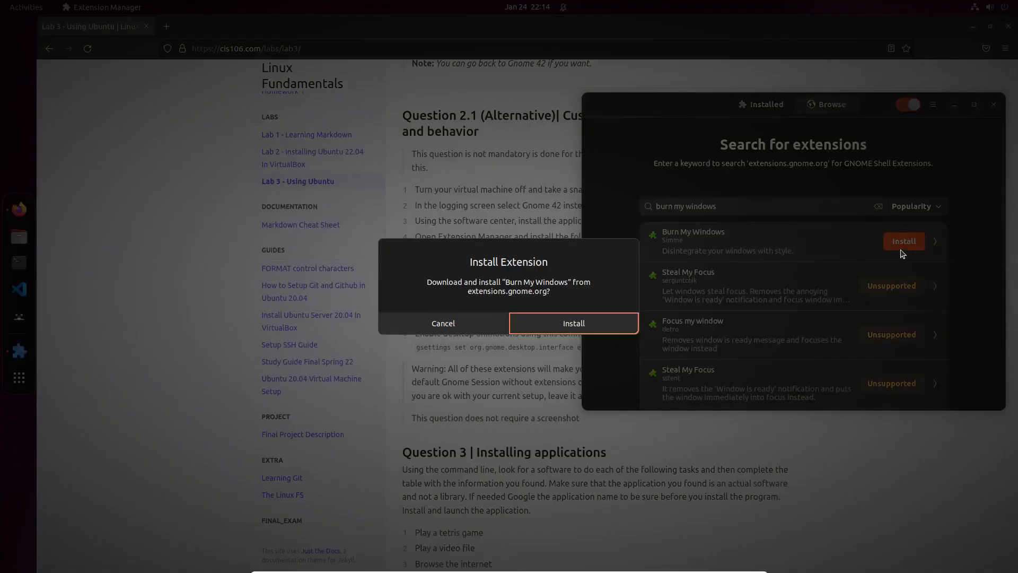
pyautogui.click(564, 320)
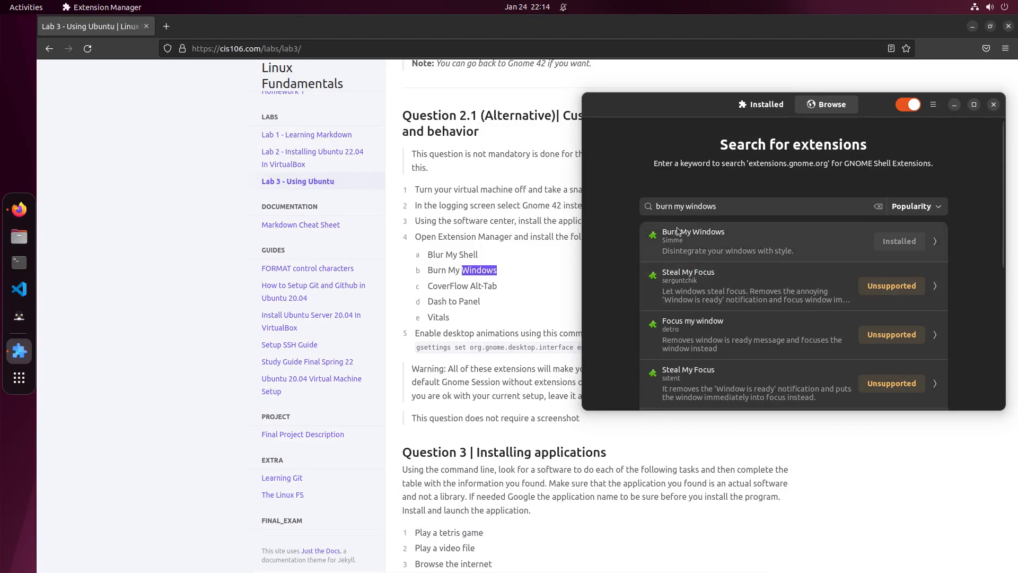
# - Copy "gsettings set org.gnome.desktop.interface enable-animations true" from the lab page, run it in a terminal, and close the terminal
pyautogui.tripleClick(522, 347)
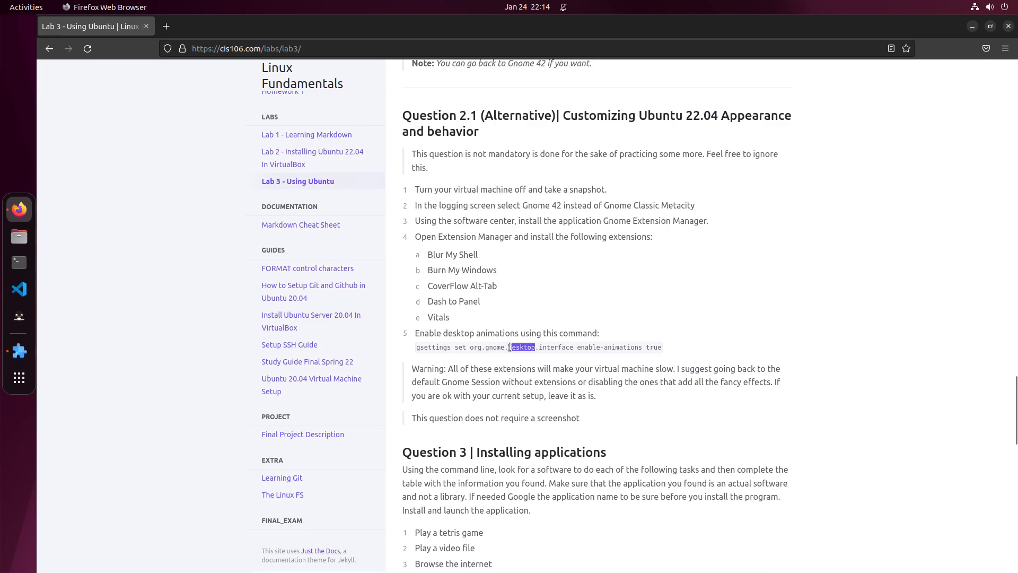
pyautogui.rightClick(619, 348)
pyautogui.click(648, 359)
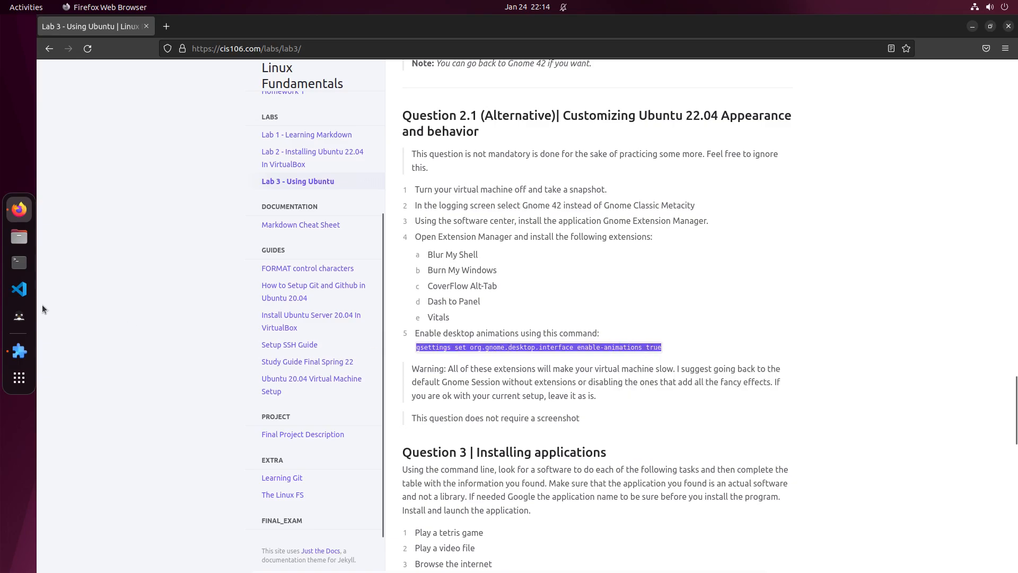
pyautogui.click(26, 266)
pyautogui.rightClick(243, 185)
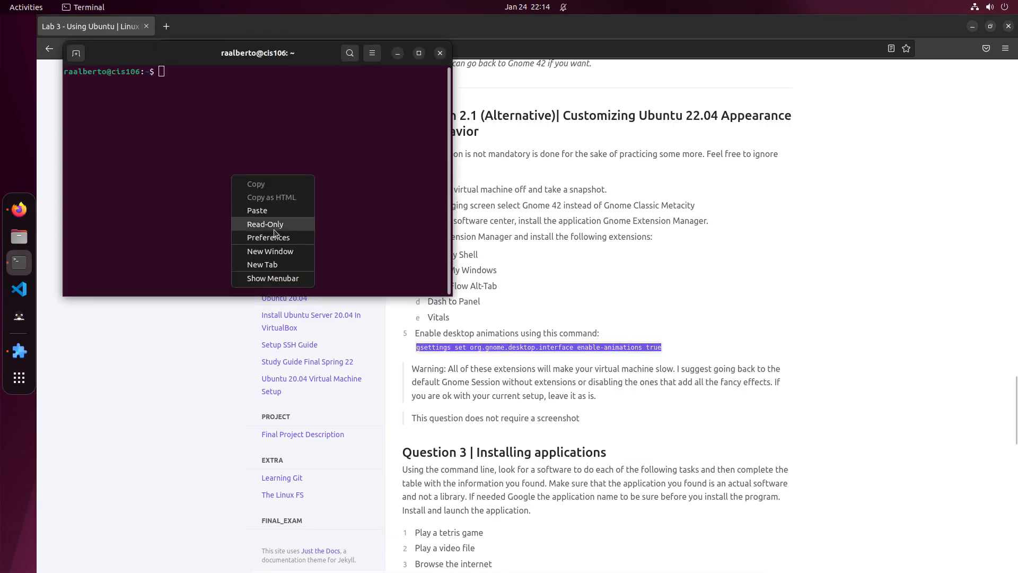
pyautogui.click(256, 211)
pyautogui.press('Return')
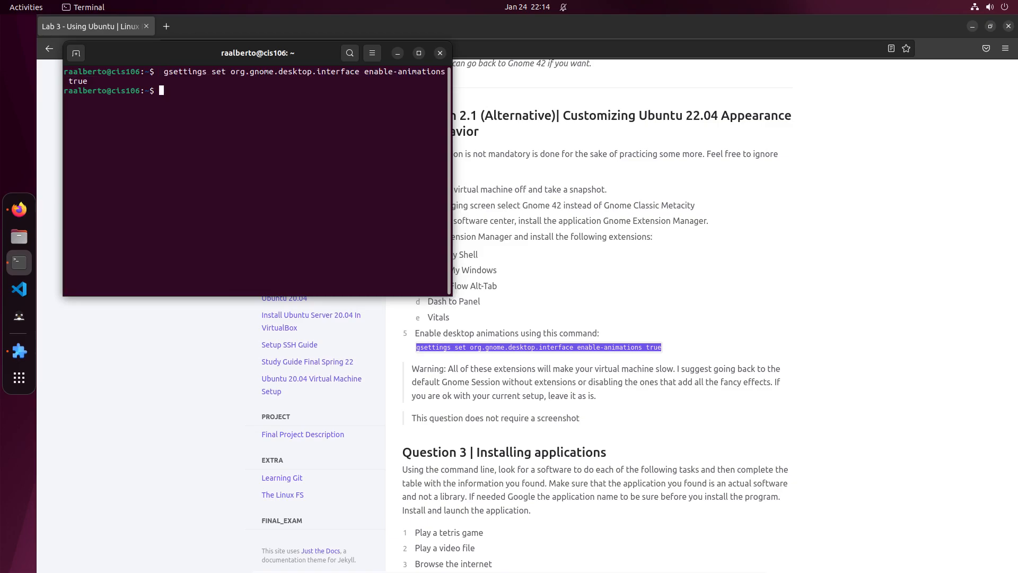
pyautogui.click(440, 52)
# - Return to Extension Manager and open the settings of the installed Burn My Windows extension
pyautogui.click(19, 351)
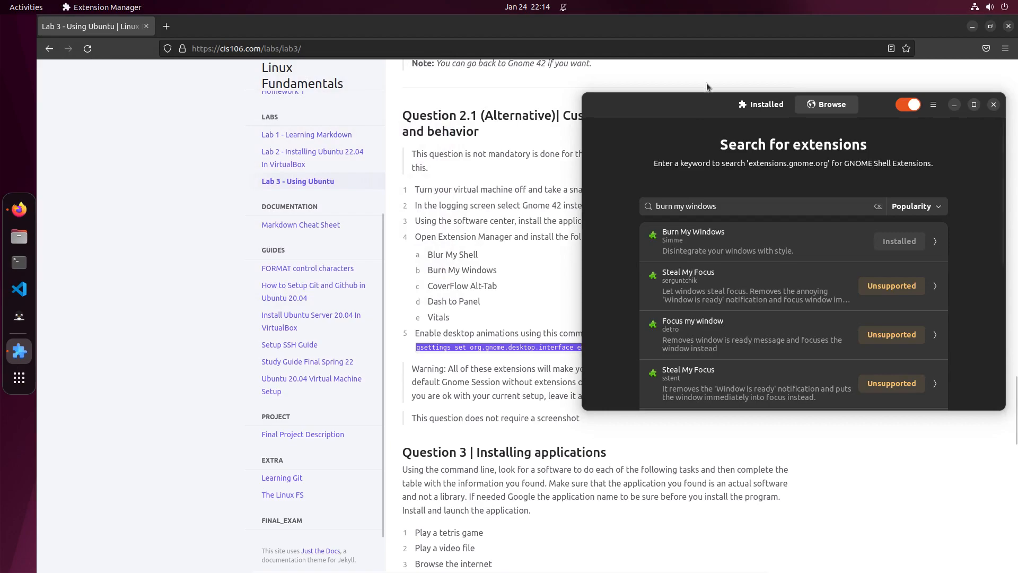
pyautogui.moveTo(675, 97); pyautogui.dragTo(390, 72)
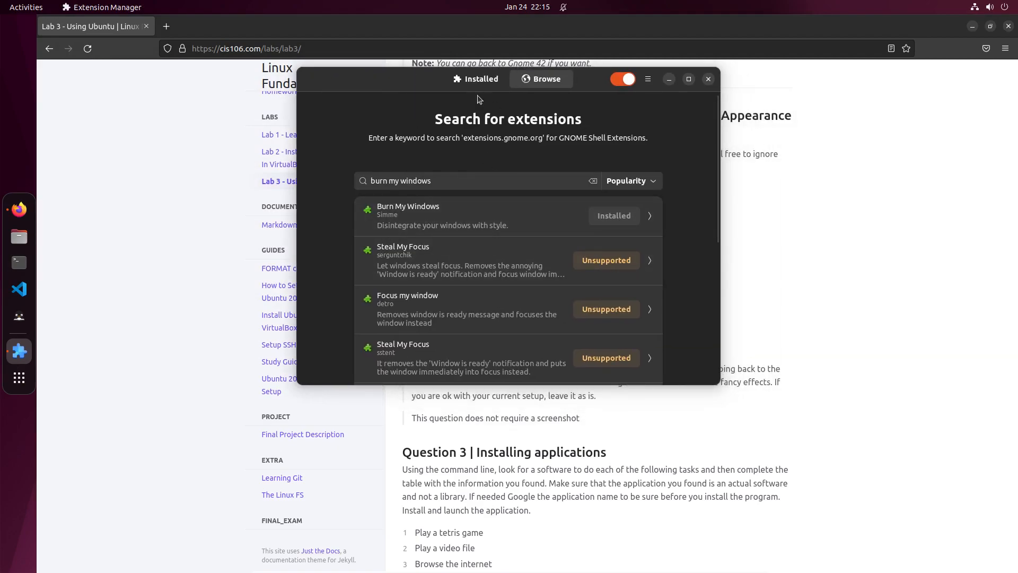
pyautogui.click(479, 81)
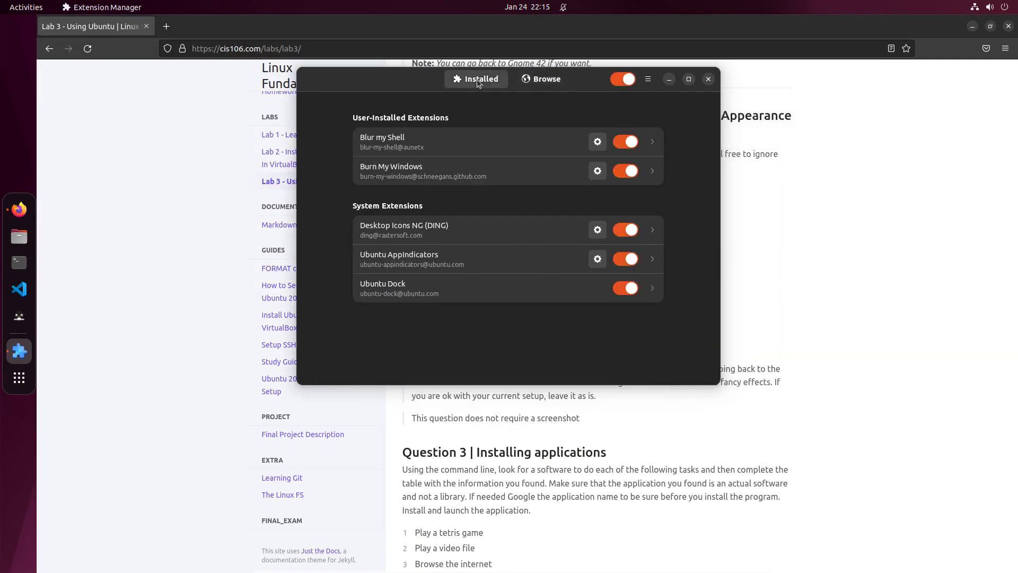
pyautogui.click(408, 171)
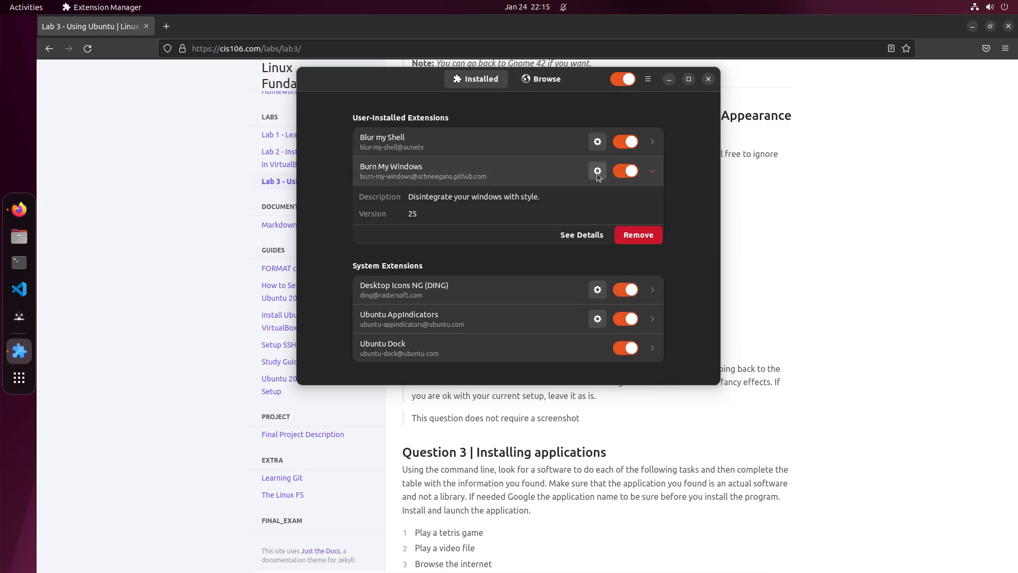
pyautogui.click(597, 170)
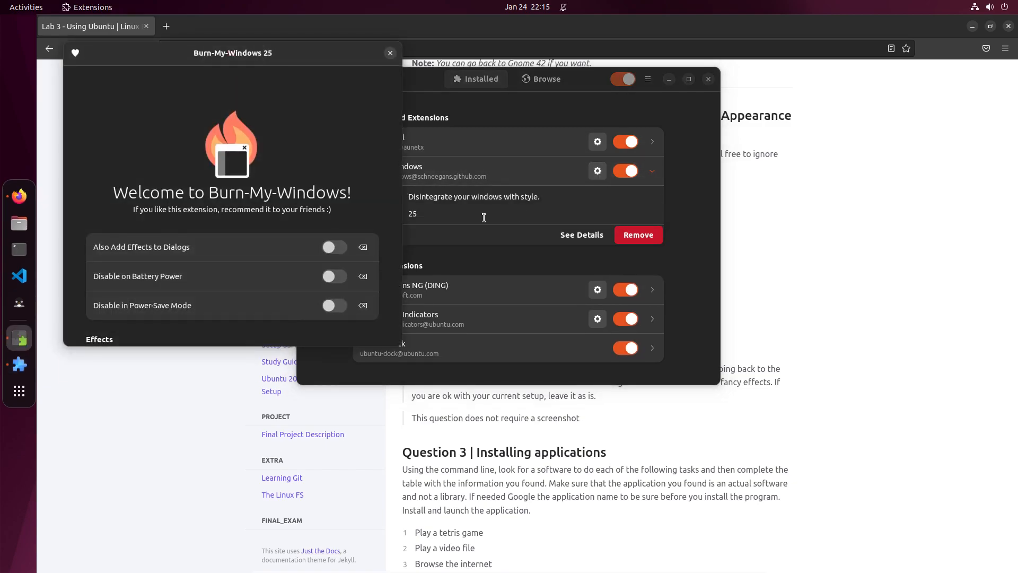
# - Turn off the Glide effect for closing windows in the Burn My Windows settings and close the settings
pyautogui.scroll(-10, 381, 225)
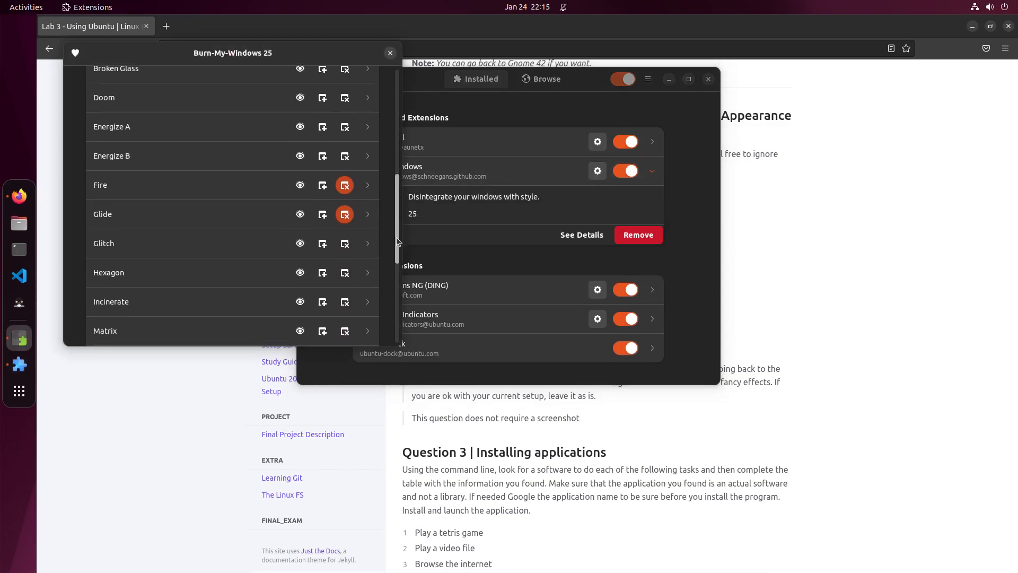
pyautogui.click(345, 215)
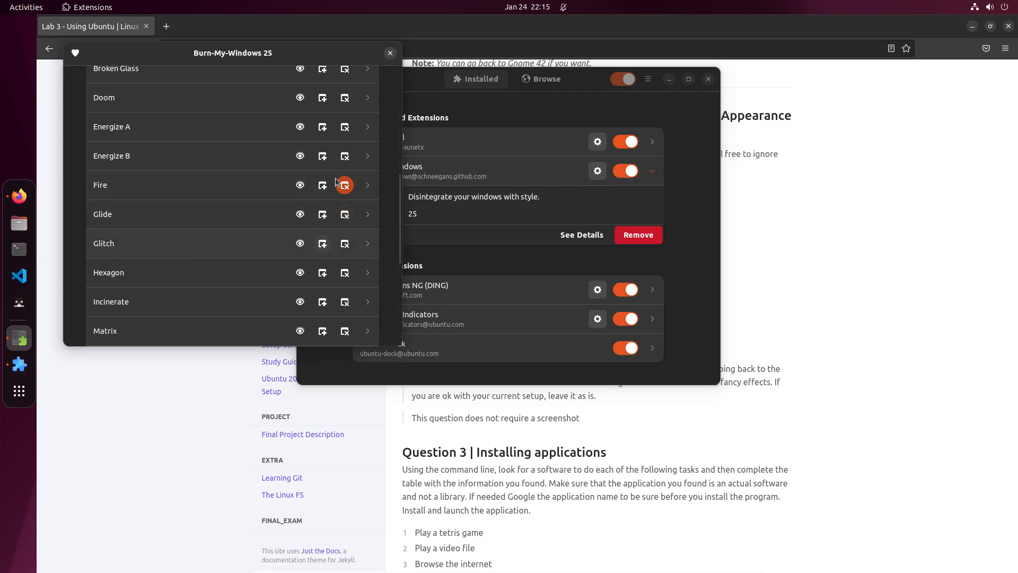
pyautogui.click(390, 54)
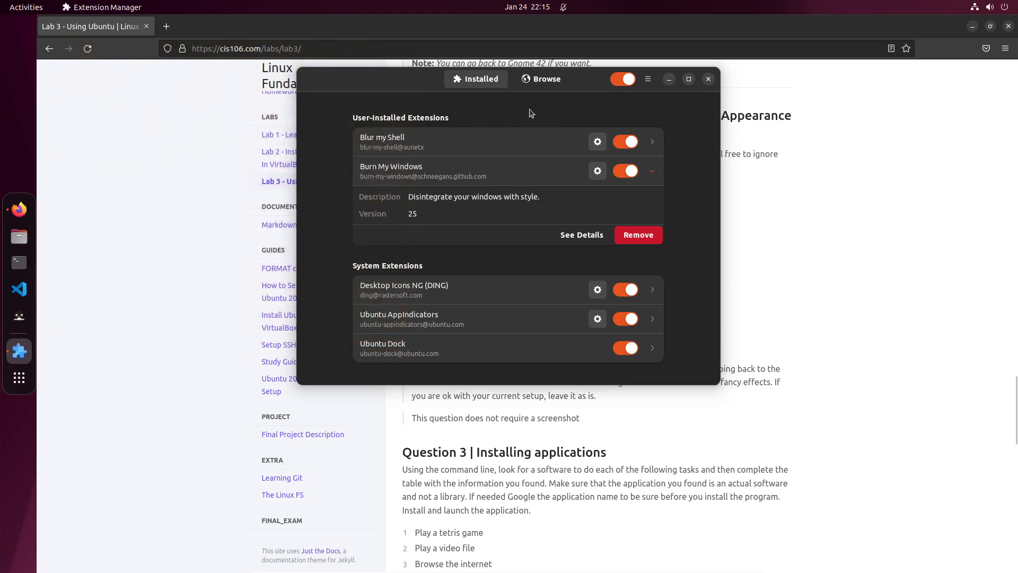
# - Move Extension Manager aside, and open and close a Files window to test the window-closing effect
pyautogui.moveTo(603, 80); pyautogui.dragTo(726, 84)
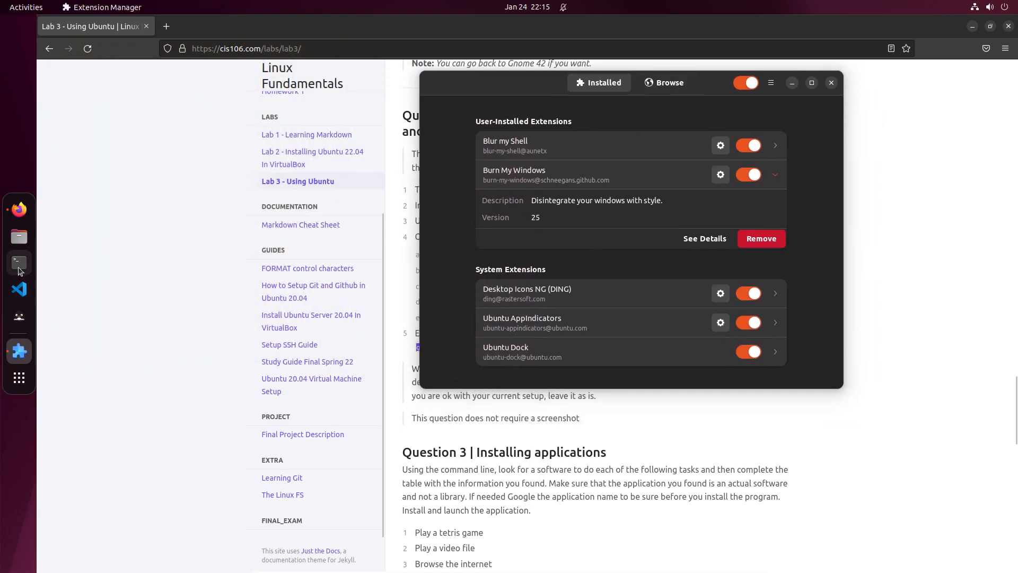
pyautogui.click(19, 236)
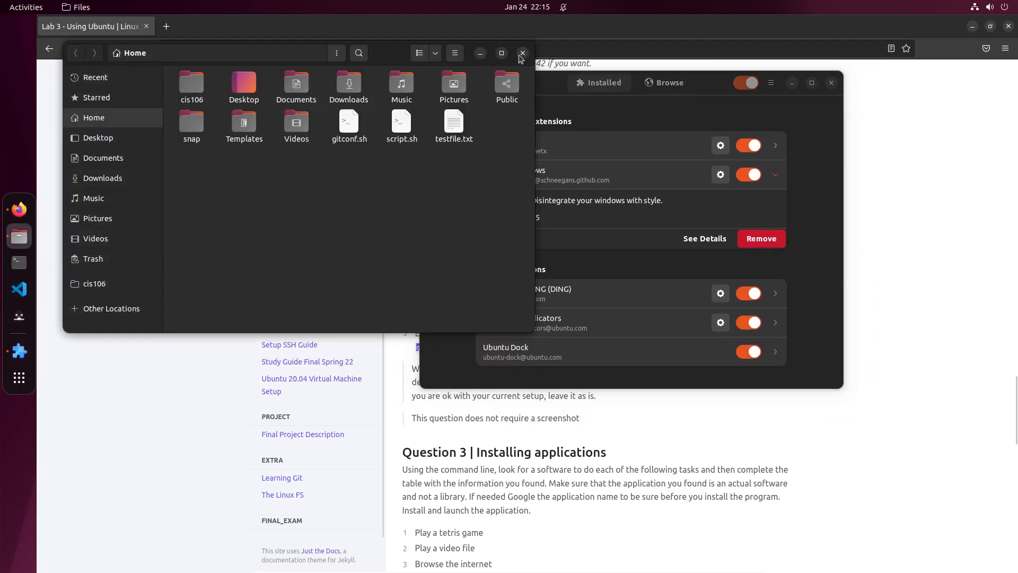
pyautogui.click(521, 55)
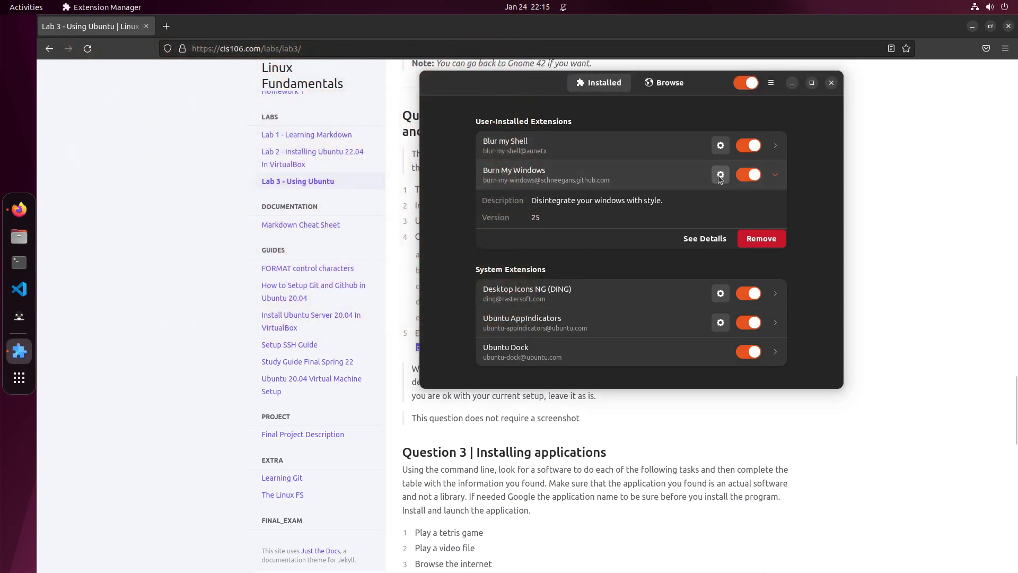
# - Preview the Snap of Disintegration and Matrix effects in the Burn My Windows settings, then close the settings
pyautogui.click(720, 175)
pyautogui.scroll(-3, 366, 241)
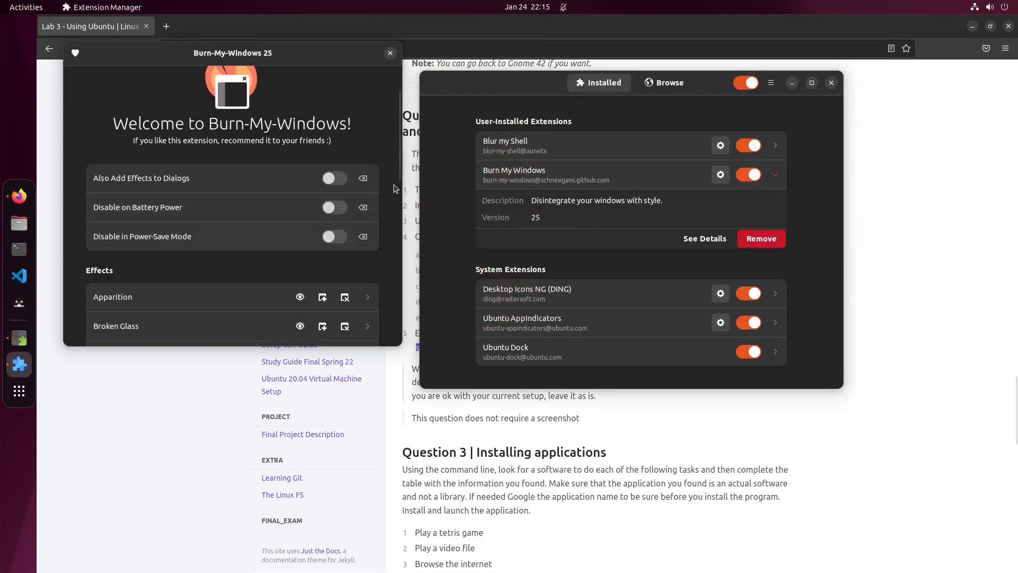
pyautogui.moveTo(399, 169)
pyautogui.mouseDown()
pyautogui.moveTo(391, 342)
pyautogui.moveTo(379, 228)
pyautogui.moveTo(380, 330)
pyautogui.mouseUp()
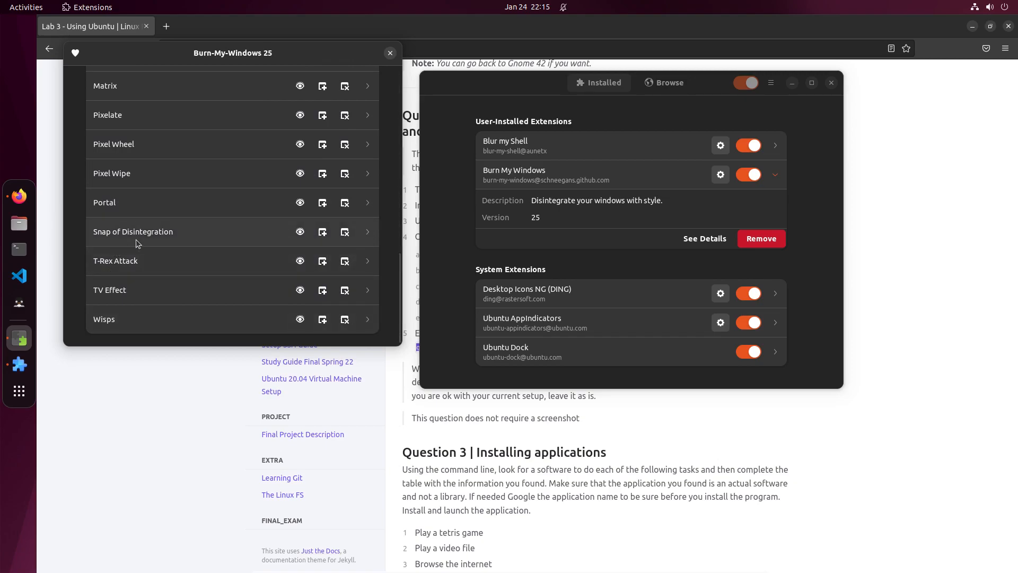
pyautogui.click(295, 235)
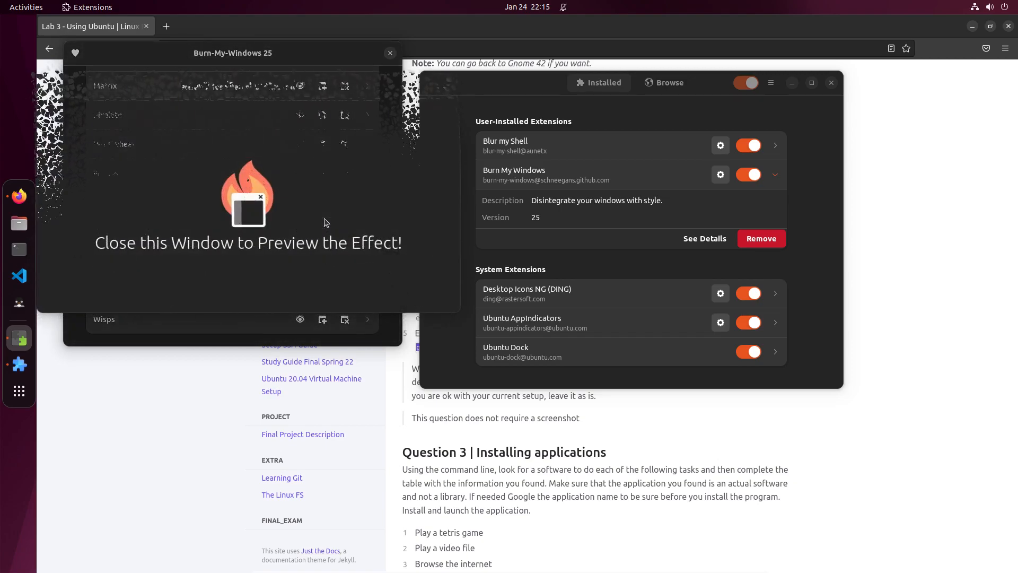
pyautogui.click(448, 87)
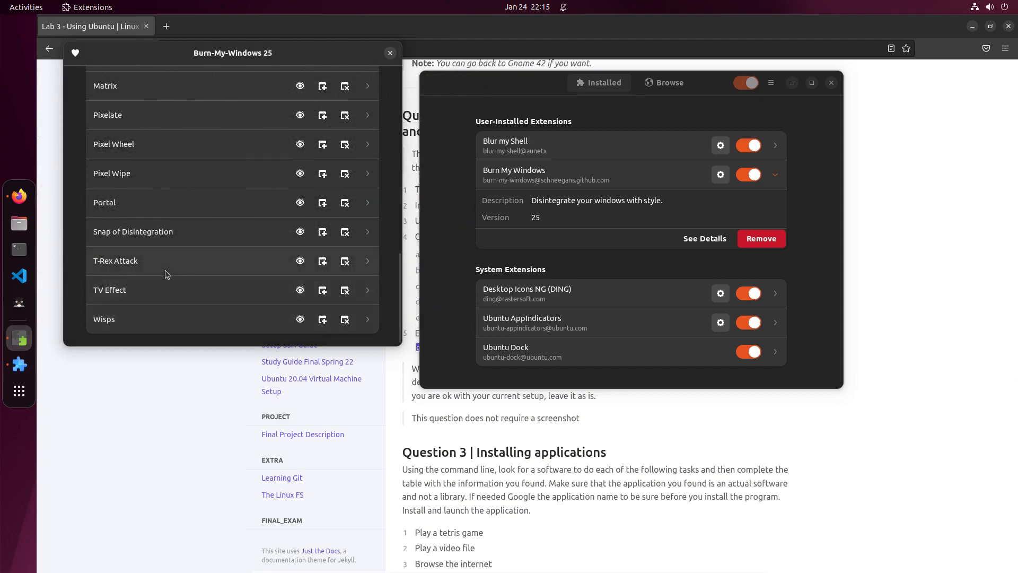
pyautogui.scroll(1, 165, 271)
pyautogui.click(300, 121)
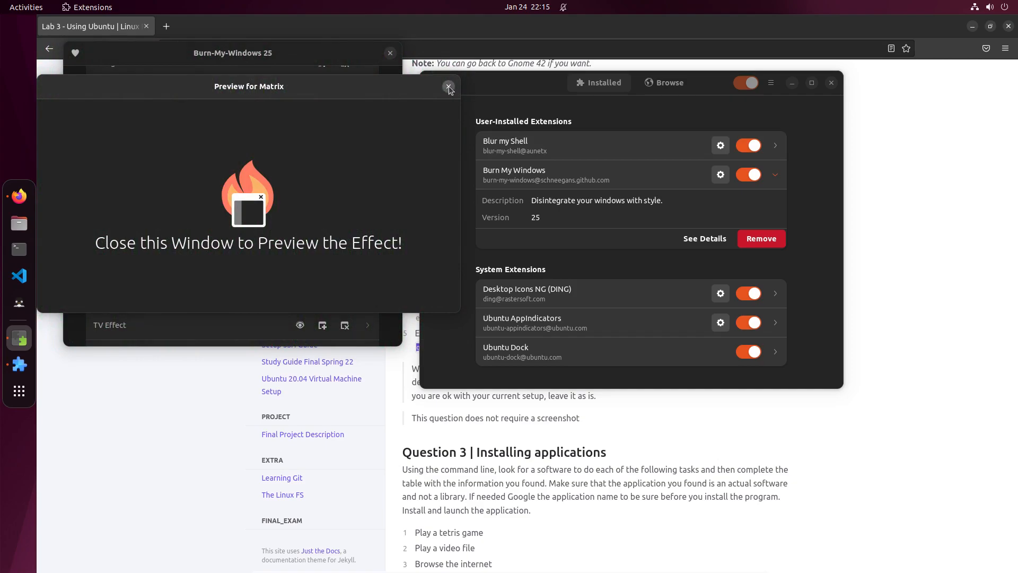
pyautogui.click(448, 86)
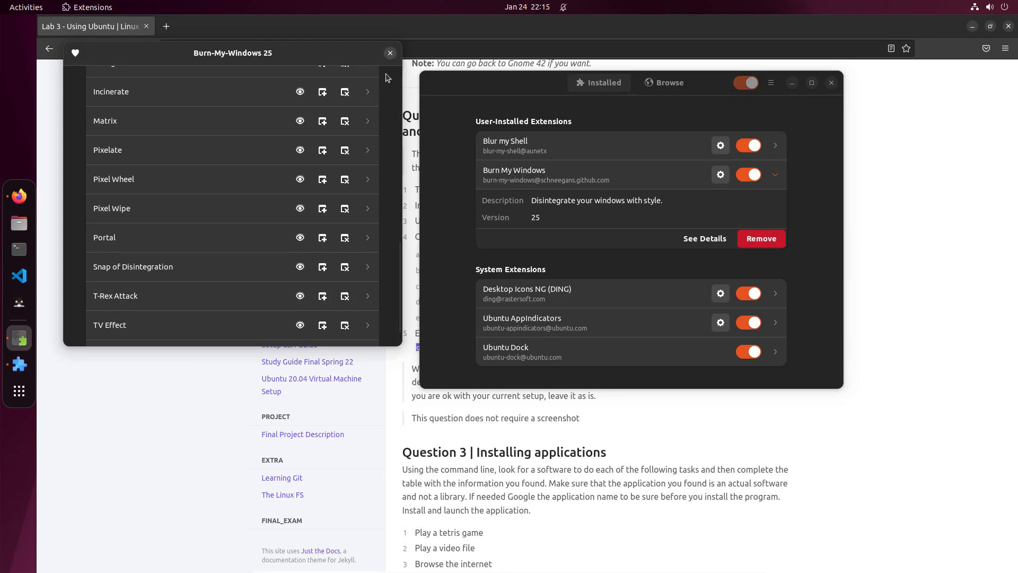
pyautogui.click(390, 53)
# - Go back to browsing online extensions and cycle through the open windows to examine the default window switcher
pyautogui.click(664, 82)
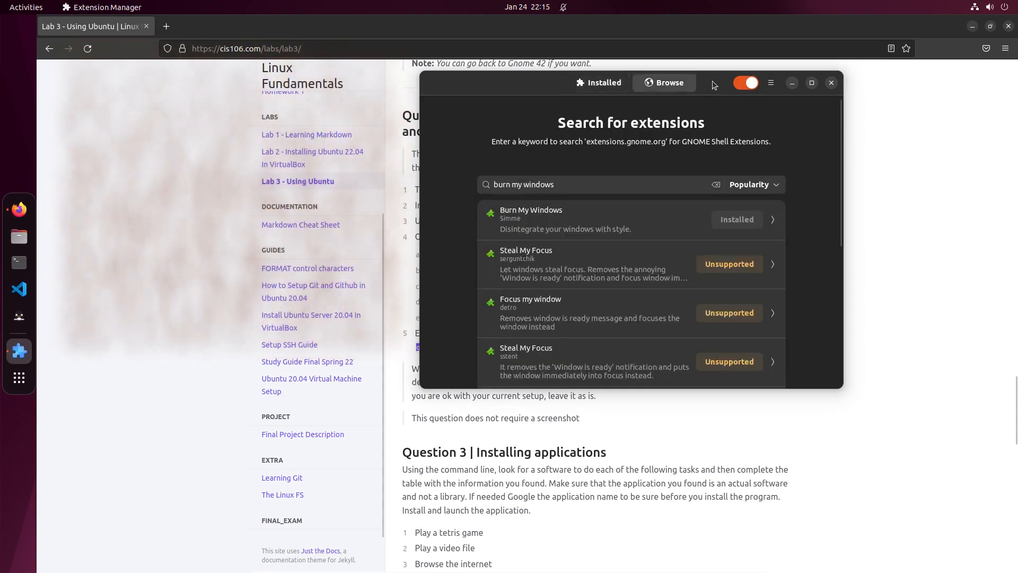
pyautogui.moveTo(660, 108)
pyautogui.mouseDown()
pyautogui.moveTo(398, 248)
pyautogui.moveTo(872, 424)
pyautogui.moveTo(849, 140)
pyautogui.moveTo(604, 322)
pyautogui.moveTo(651, 151)
pyautogui.mouseUp()
pyautogui.press('Tab')
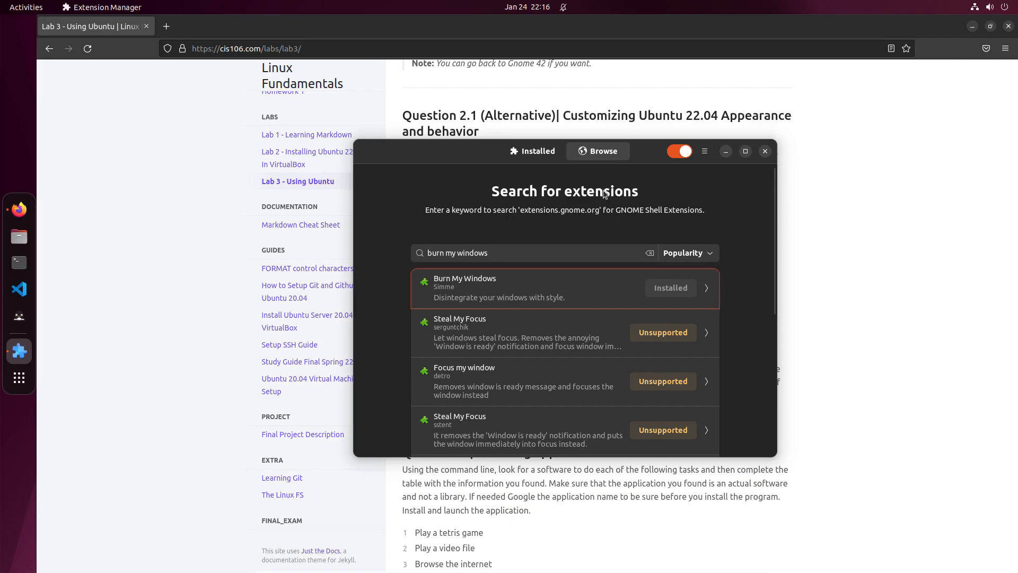
pyautogui.hotkey('alt', 'Tab')
pyautogui.hotkey('alt', 'Tab')
pyautogui.hotkey('alt', 'Tab')
pyautogui.hotkey('alt', 'Tab')
pyautogui.hotkey('alt', 'Tab')
pyautogui.hotkey('alt', 'Tab')
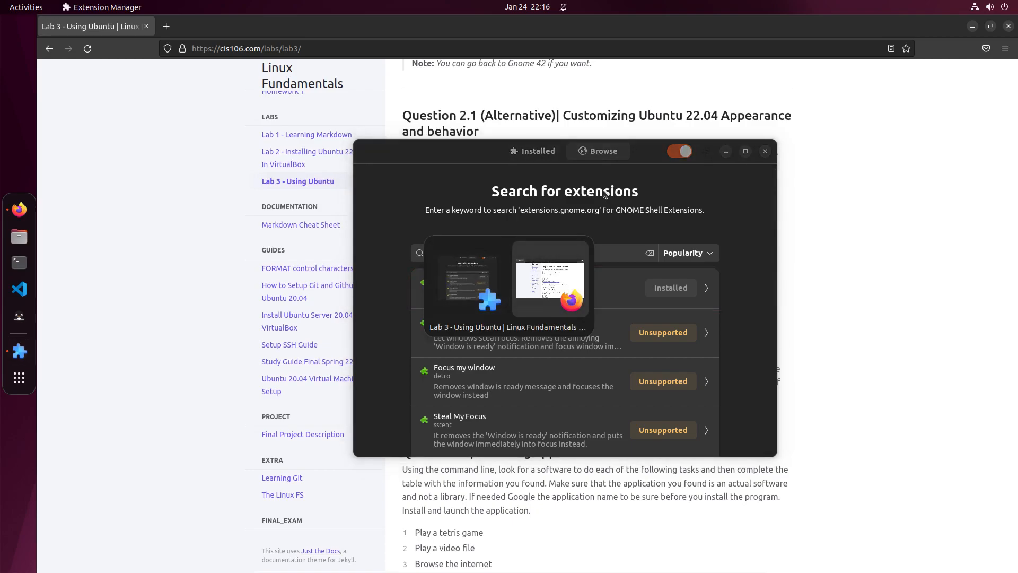
pyautogui.hotkey('alt', 'Tab')
pyautogui.hotkey('alt', 'Tab')
pyautogui.hotkey('alt', 'Tab')
pyautogui.hotkey('alt', 'Tab')
pyautogui.hotkey('alt', 'Tab')
pyautogui.hotkey('alt', 'Tab')
pyautogui.hotkey('alt', 'Tab')
pyautogui.hotkey('alt', 'Tab')
# - Find "coverflow" among the online extensions and install Coverflow Alt-Tab
pyautogui.click(546, 258)
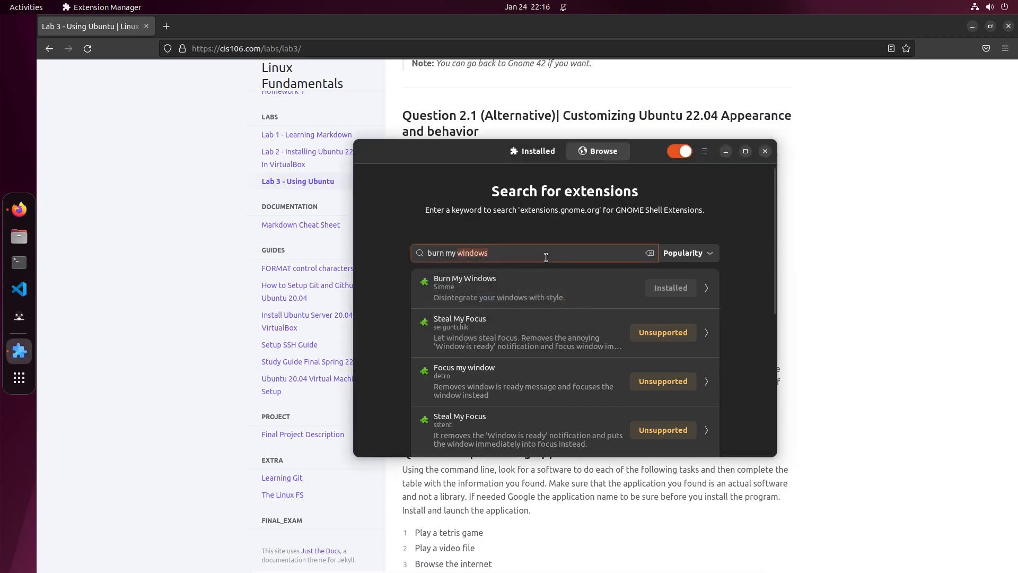
pyautogui.moveTo(657, 159); pyautogui.dragTo(858, 131)
pyautogui.write('cover')
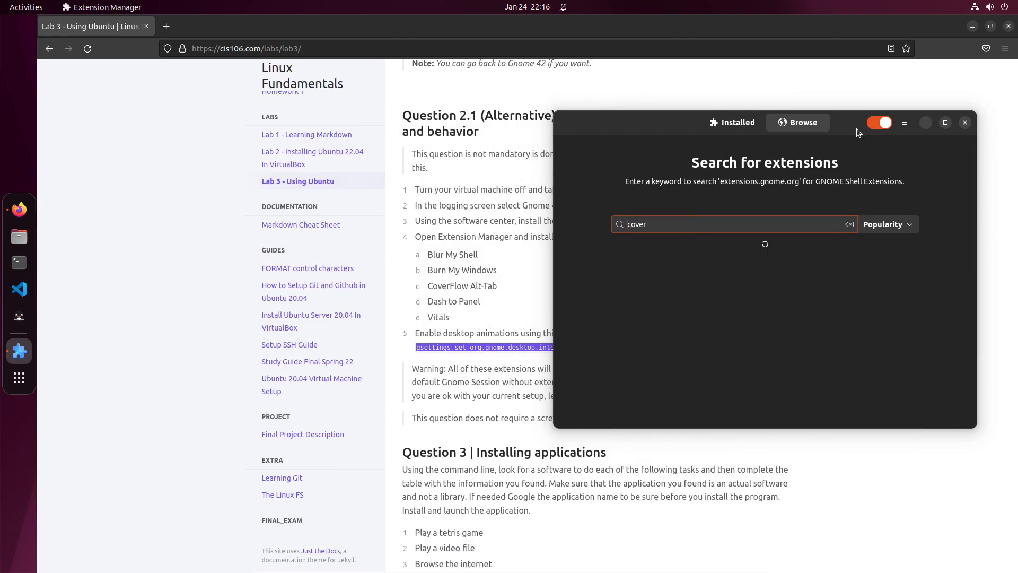
pyautogui.write('flow')
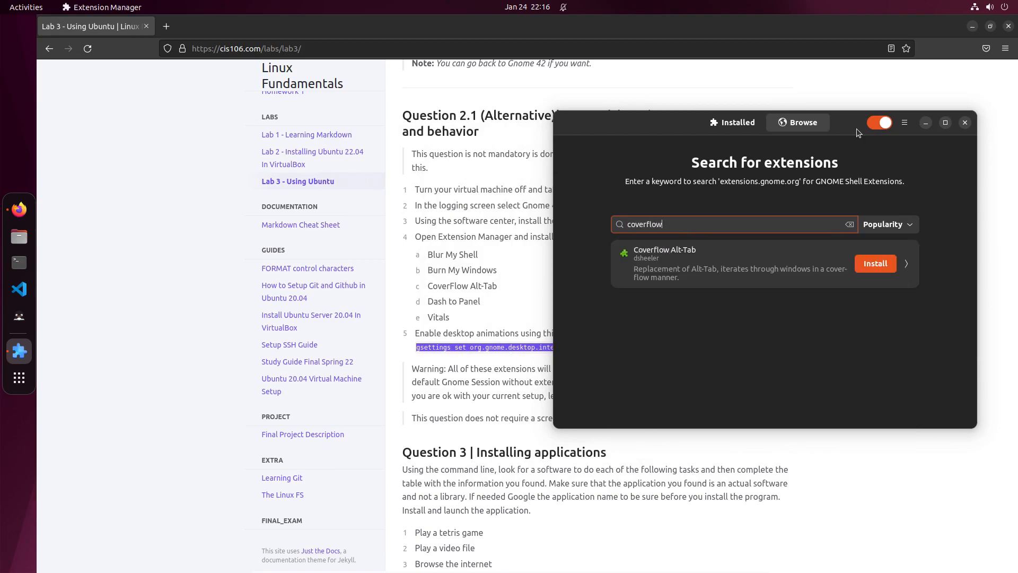
pyautogui.click(876, 263)
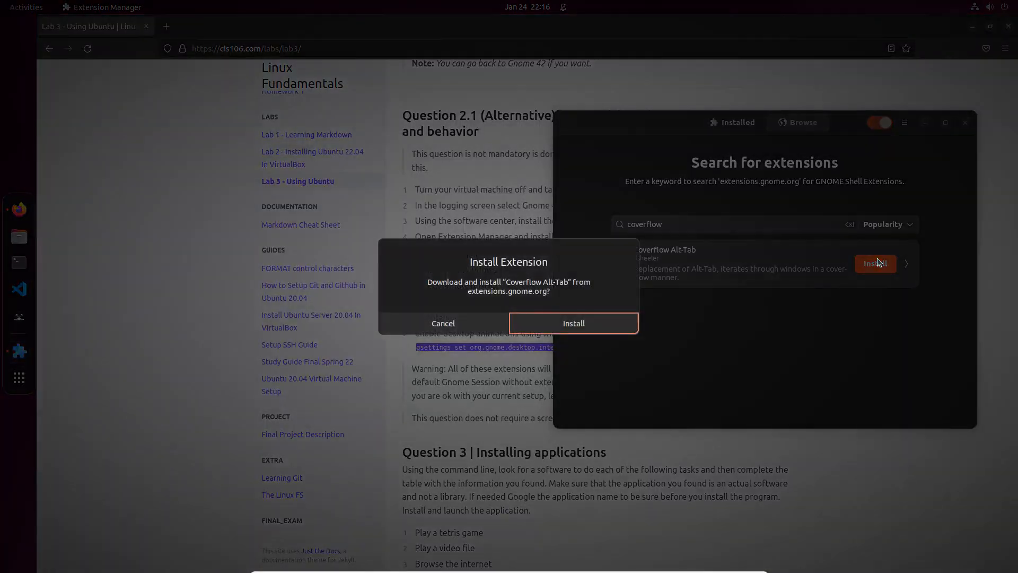
pyautogui.click(634, 329)
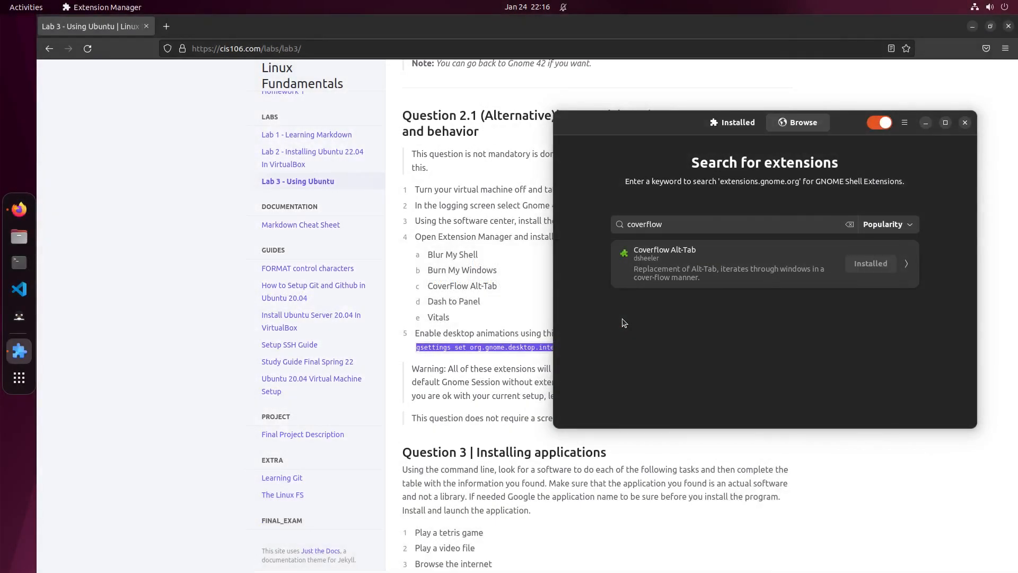
# - Cycle through the open windows to examine the Coverflow switcher, check the lab's extension list, and return to Extension Manager
pyautogui.hotkey('alt', 'Tab')
pyautogui.hotkey('alt', 'Tab')
pyautogui.hotkey('alt', 'Tab')
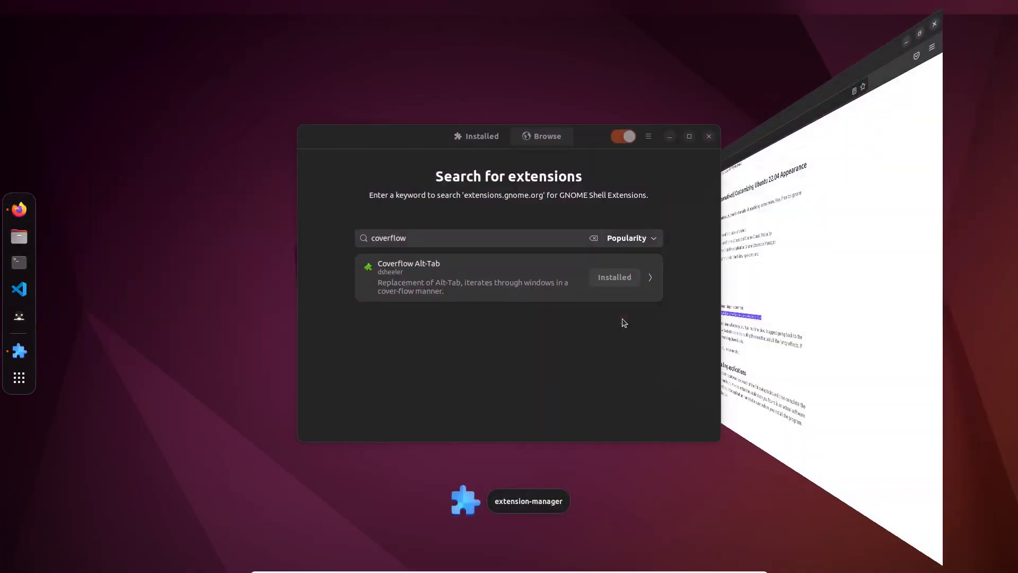
pyautogui.hotkey('alt', 'Tab')
pyautogui.hotkey('alt', 'Tab')
pyautogui.hotkey('alt', 'Tab')
pyautogui.hotkey('alt', 'Tab')
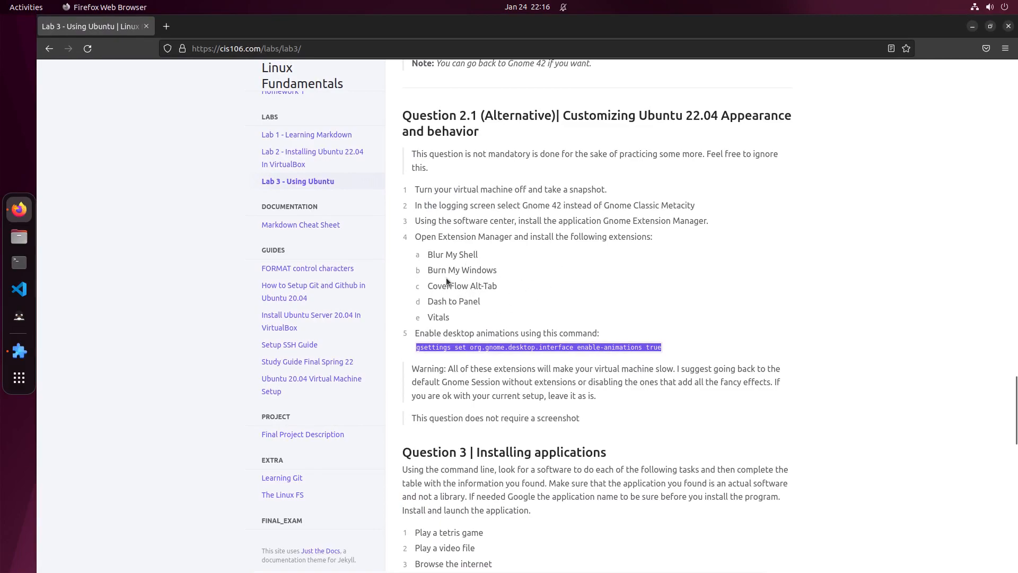
pyautogui.hotkey('alt', 'Tab')
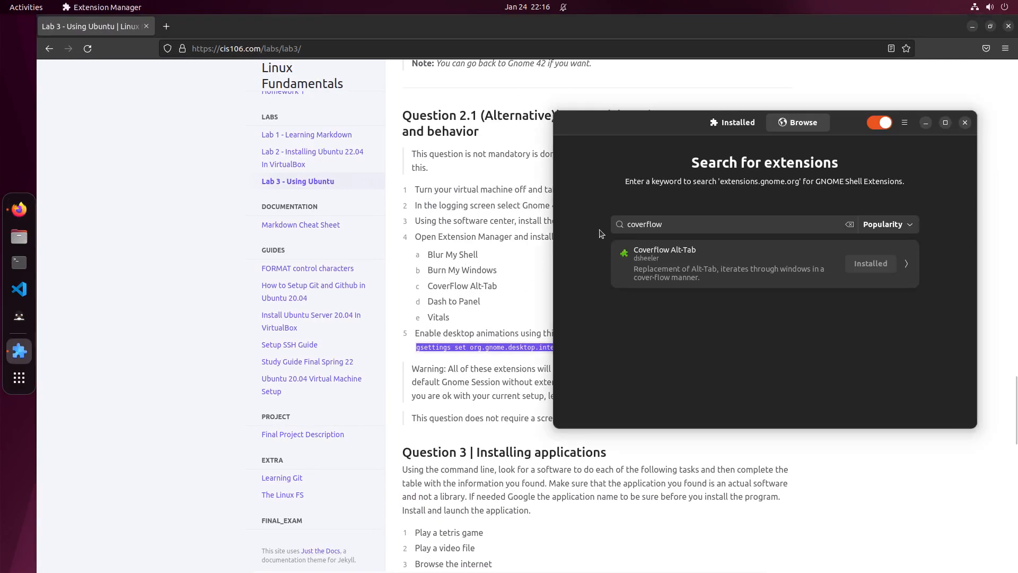
# - Find "dash to panel" among the online extensions and install Dash to Panel
pyautogui.click(688, 226)
pyautogui.write('dash toi')
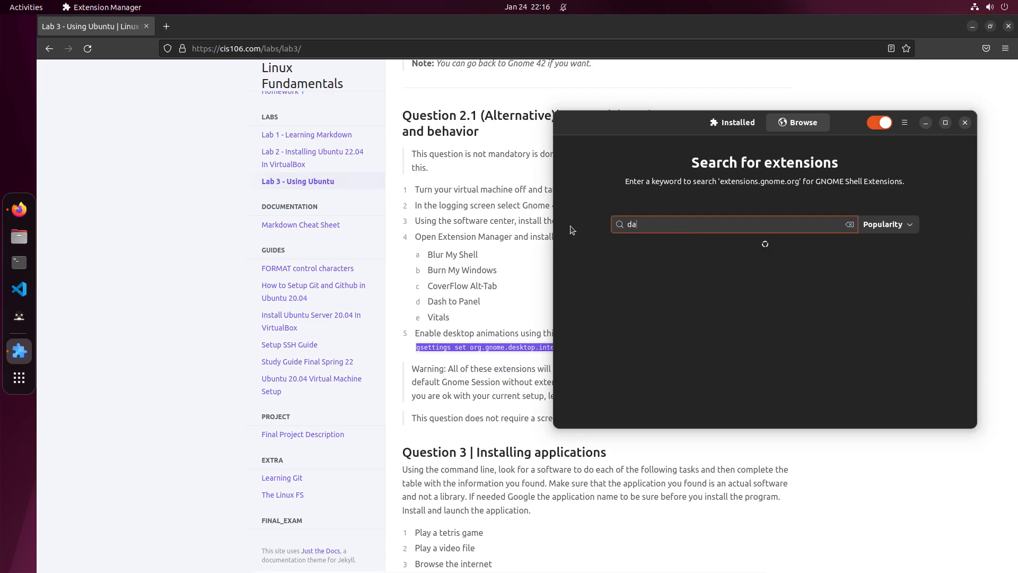
pyautogui.press('BackSpace')
pyautogui.press('BackSpace')
pyautogui.press('BackSpace')
pyautogui.write('topa')
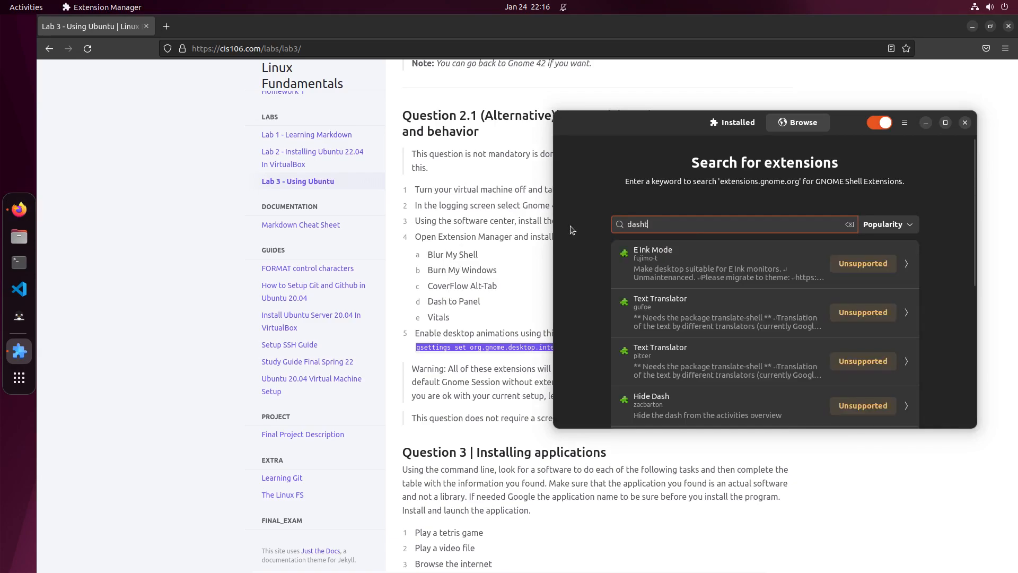
pyautogui.press('BackSpace')
pyautogui.press('BackSpace')
pyautogui.press('BackSpace')
pyautogui.press('BackSpace')
pyautogui.write('to')
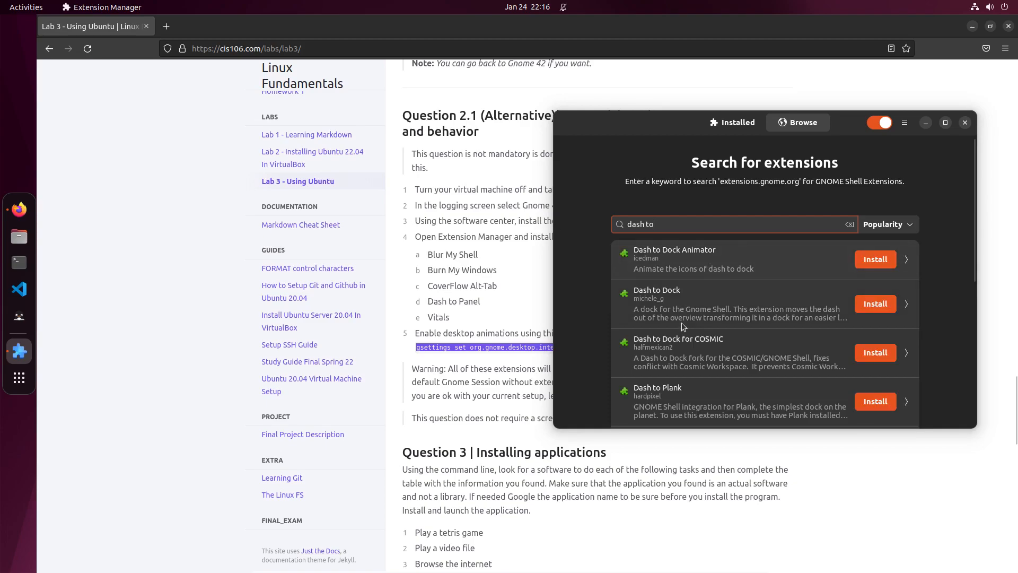
pyautogui.write(' panel')
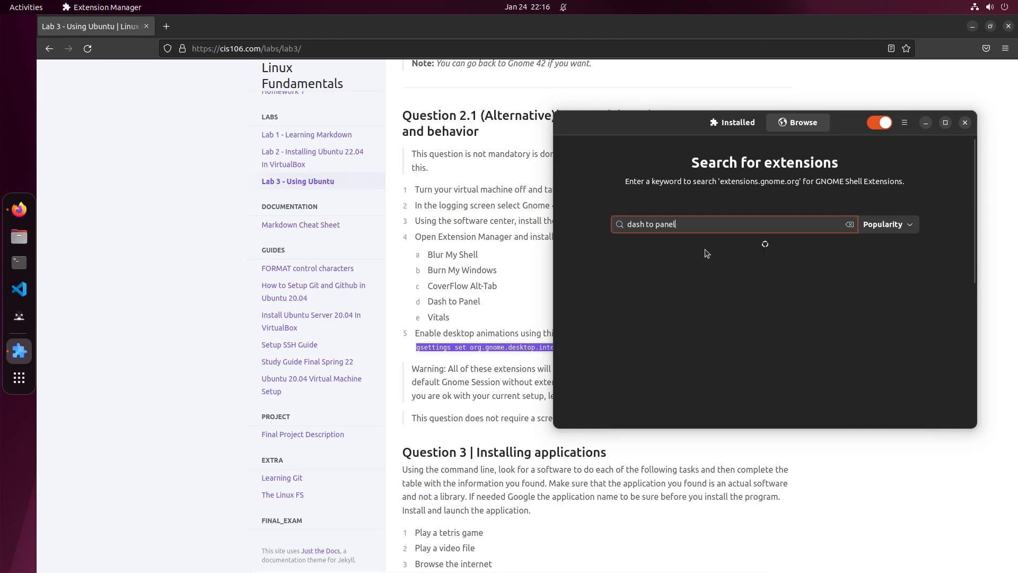
pyautogui.click(884, 265)
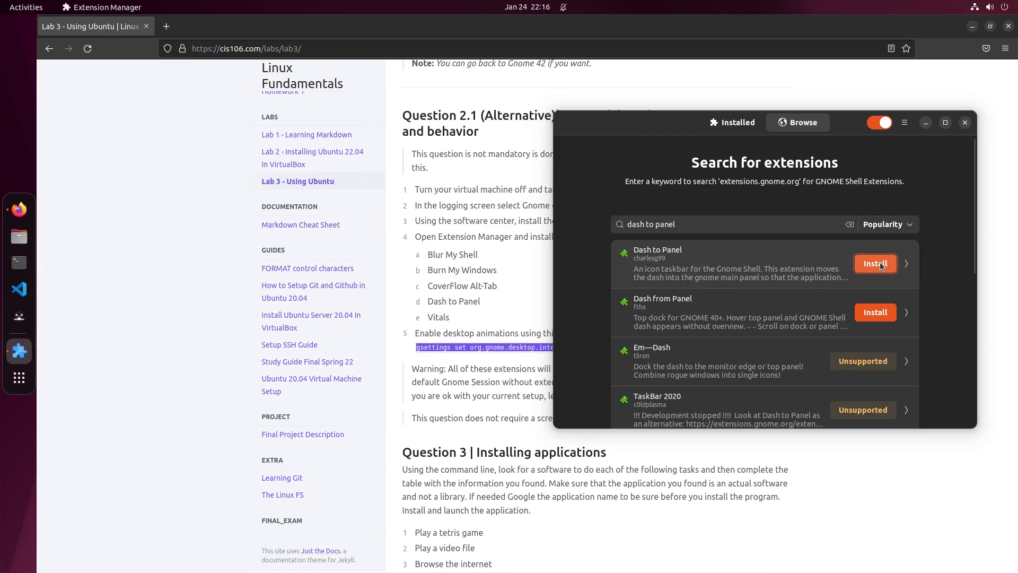
pyautogui.click(605, 333)
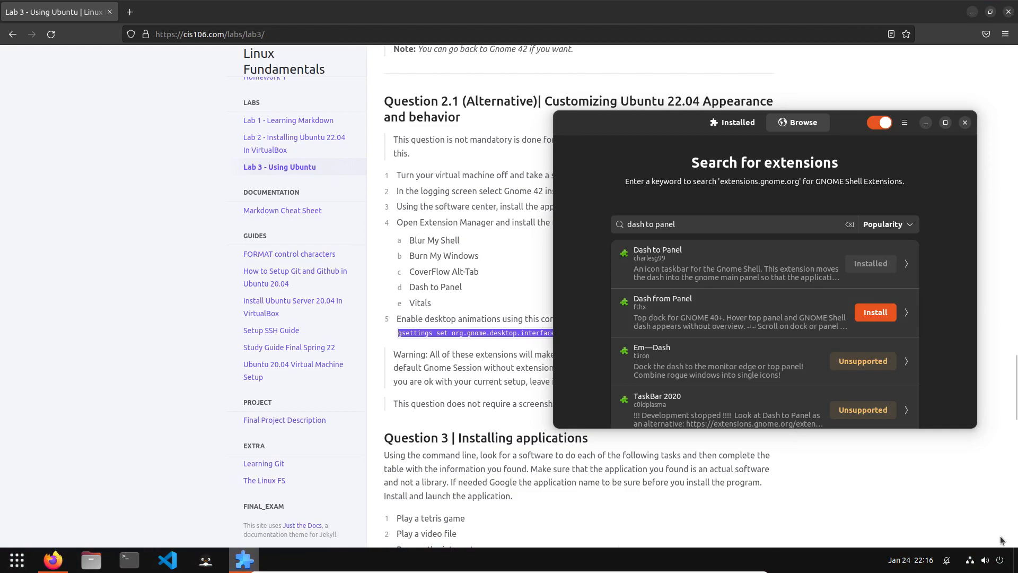
# - Examine the system menu and the applications overview from the new Dash to Panel taskbar, closing each again
pyautogui.click(991, 561)
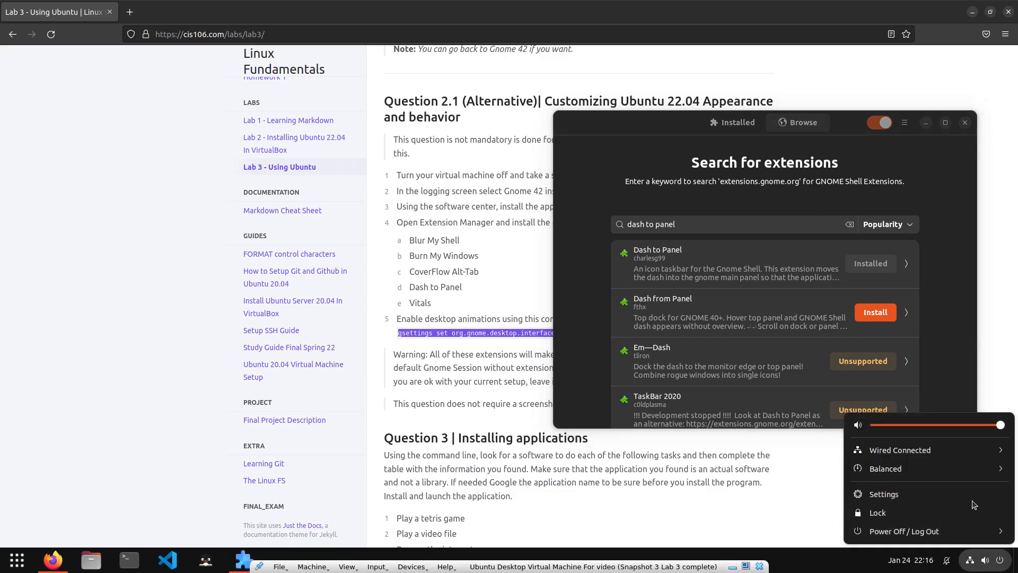
pyautogui.click(973, 560)
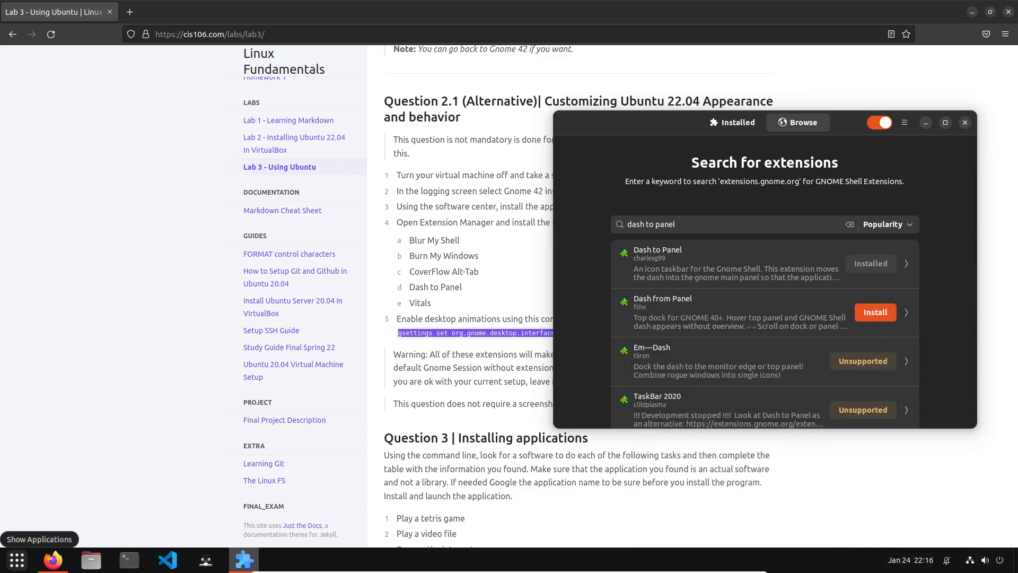
pyautogui.click(17, 560)
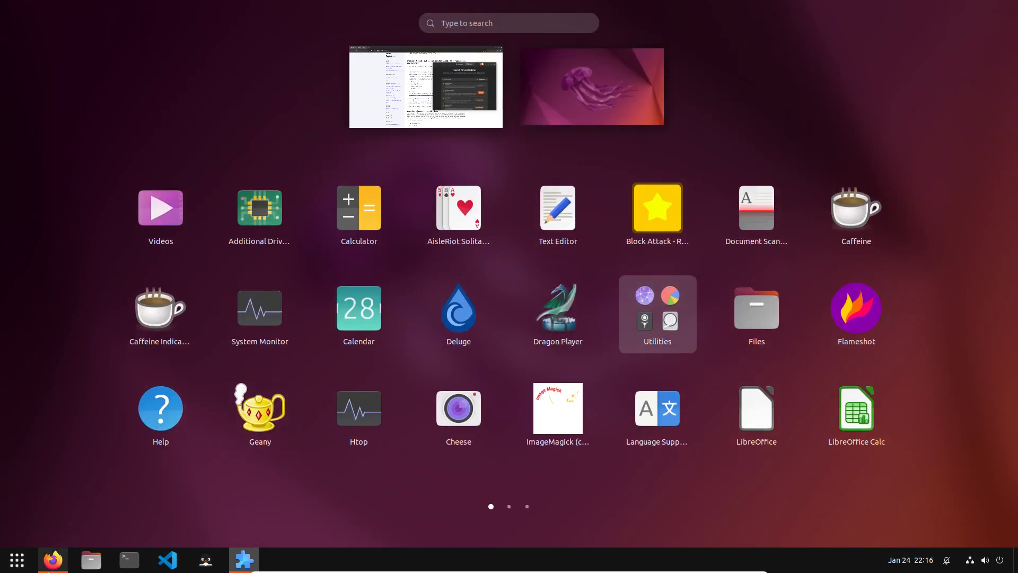
pyautogui.moveTo(53, 560)
pyautogui.click(117, 456)
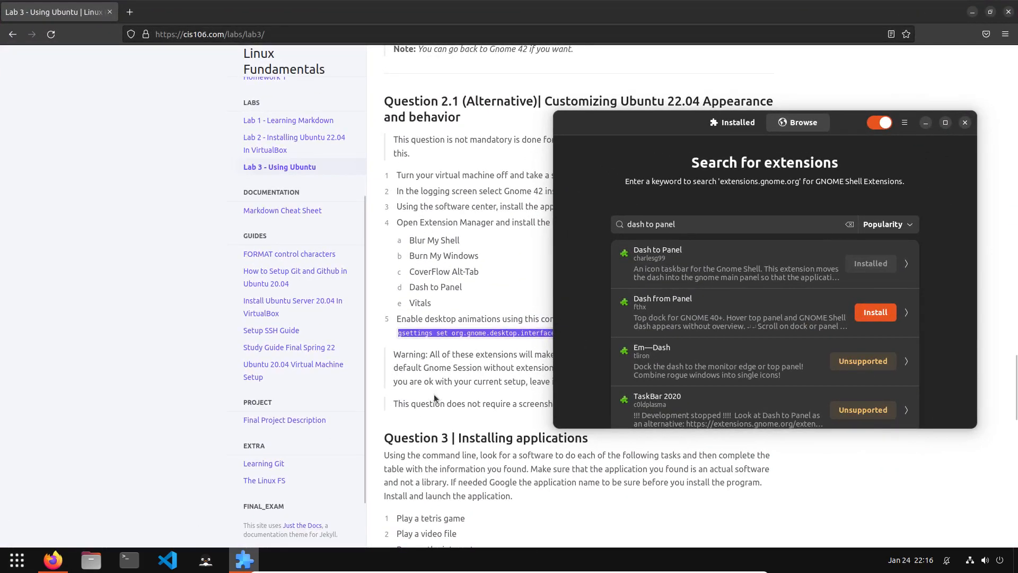
# - Find "vitals" among the online extensions, install Vitals, and examine its sensor list from the taskbar
pyautogui.doubleClick(415, 301)
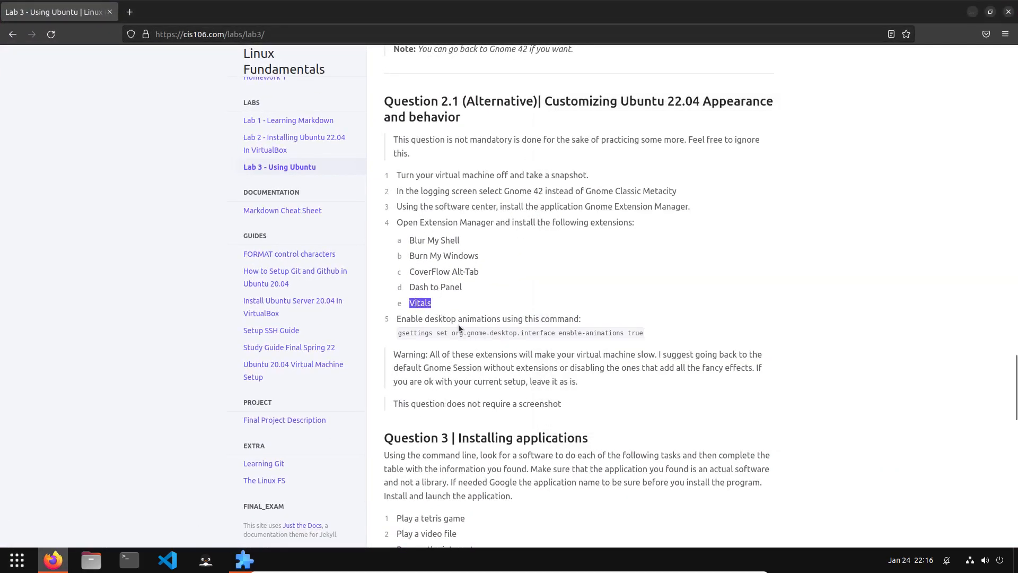
pyautogui.click(243, 560)
pyautogui.tripleClick(697, 224)
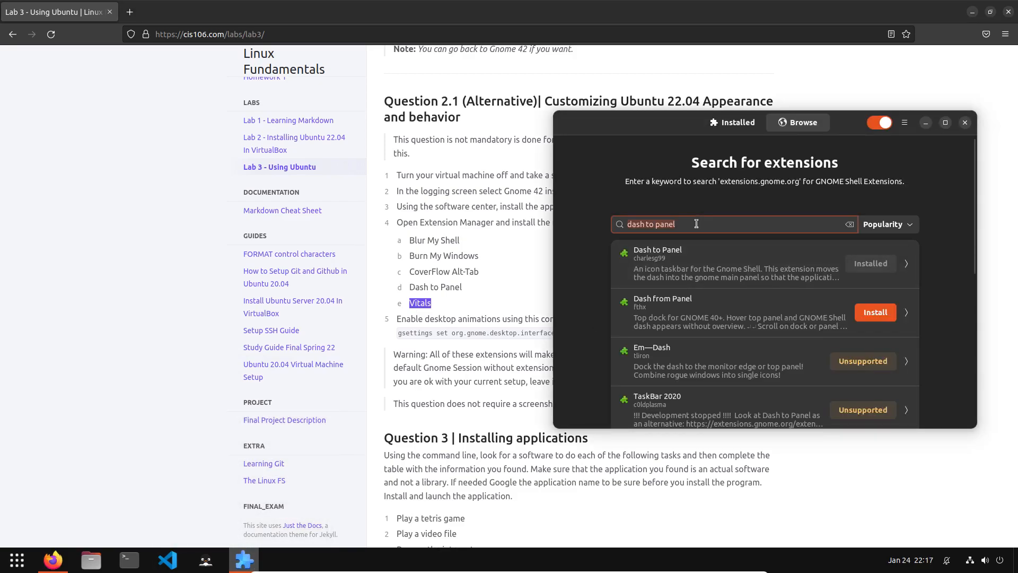
pyautogui.write('vitals')
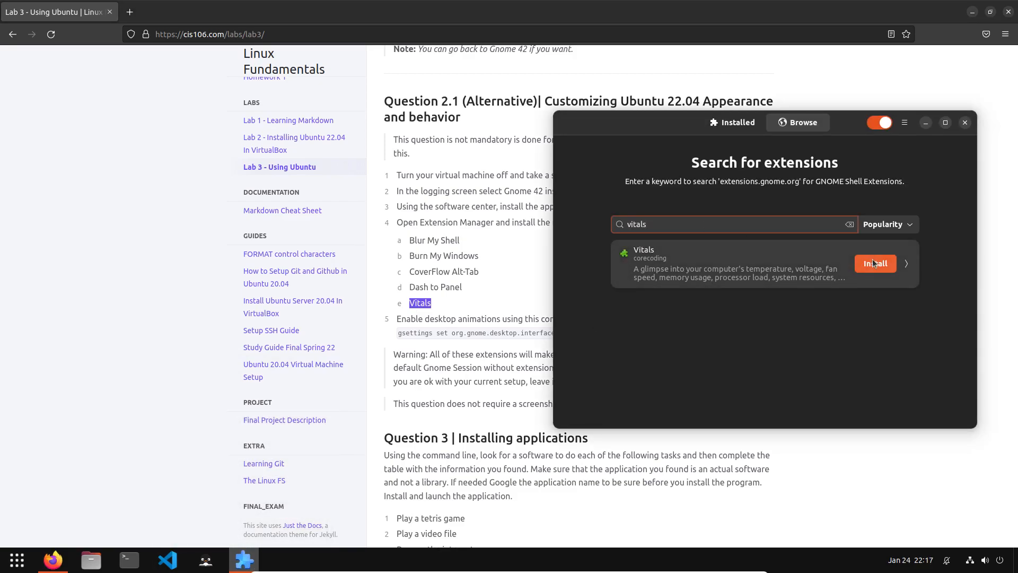
pyautogui.click(874, 264)
pyautogui.click(600, 326)
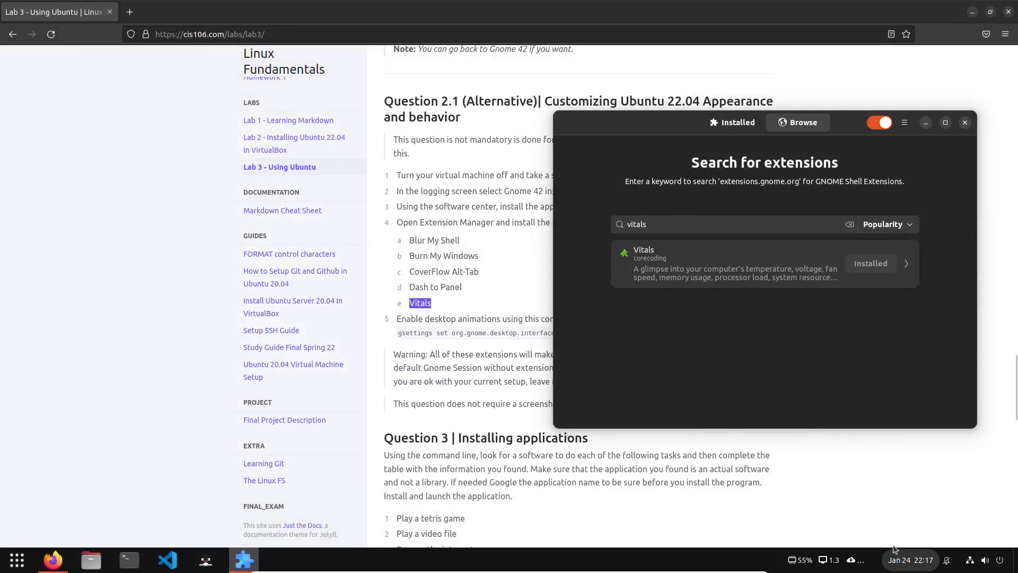
pyautogui.click(830, 560)
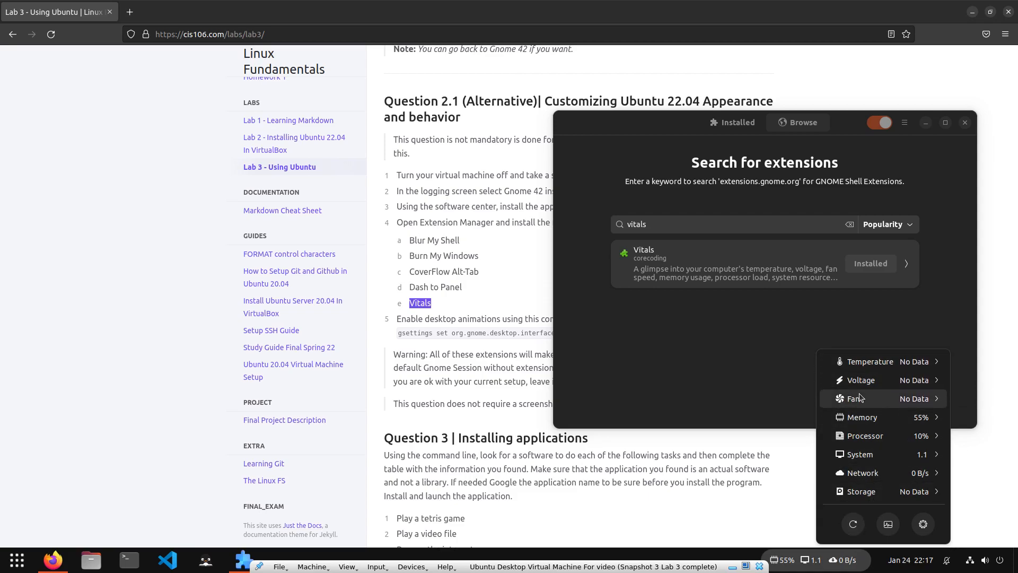
pyautogui.click(749, 331)
# - Turn off temperature, voltage and fan monitoring in the Vitals settings, and check the sensor list in the taskbar
pyautogui.click(719, 123)
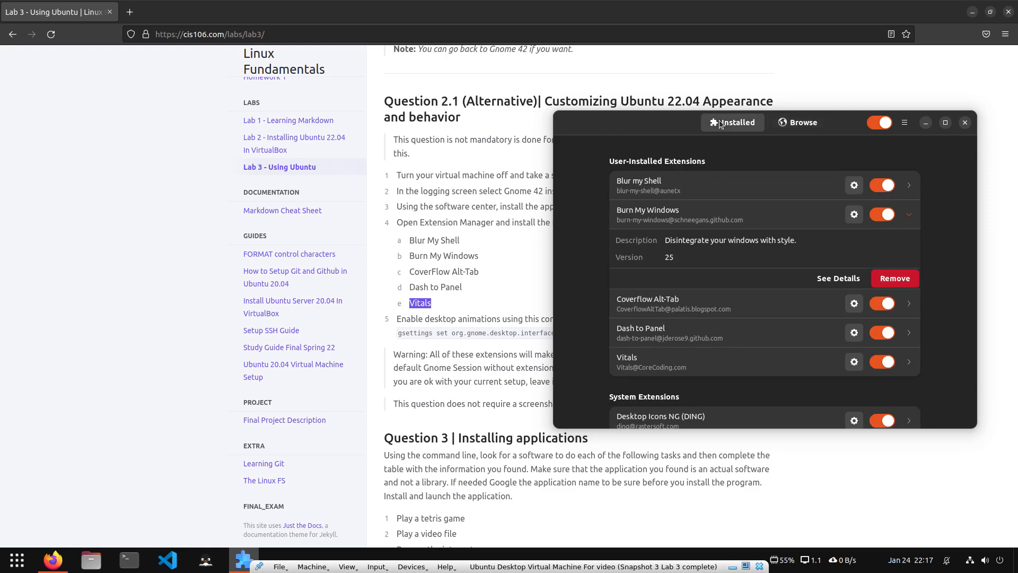
pyautogui.click(854, 361)
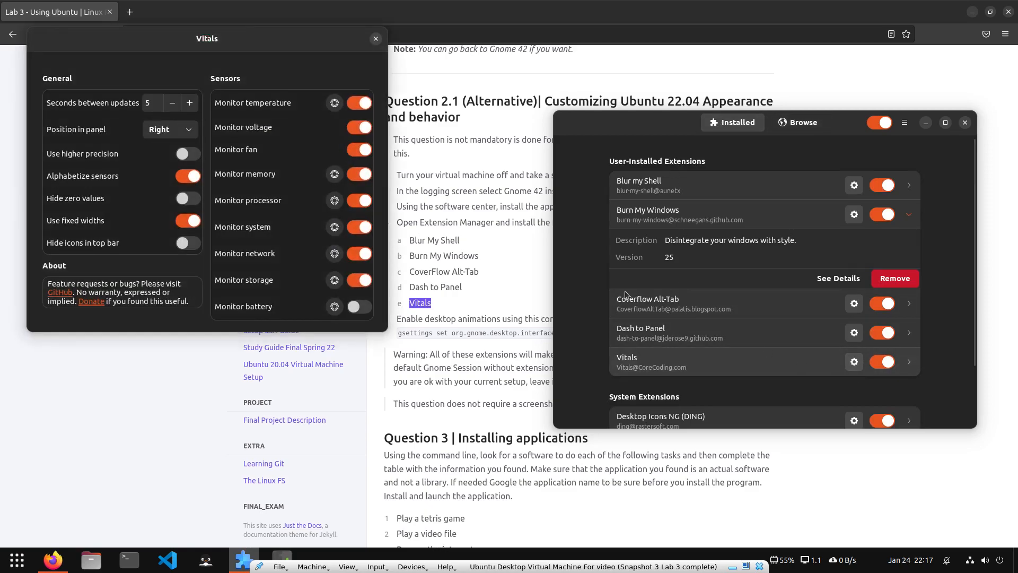
pyautogui.click(359, 103)
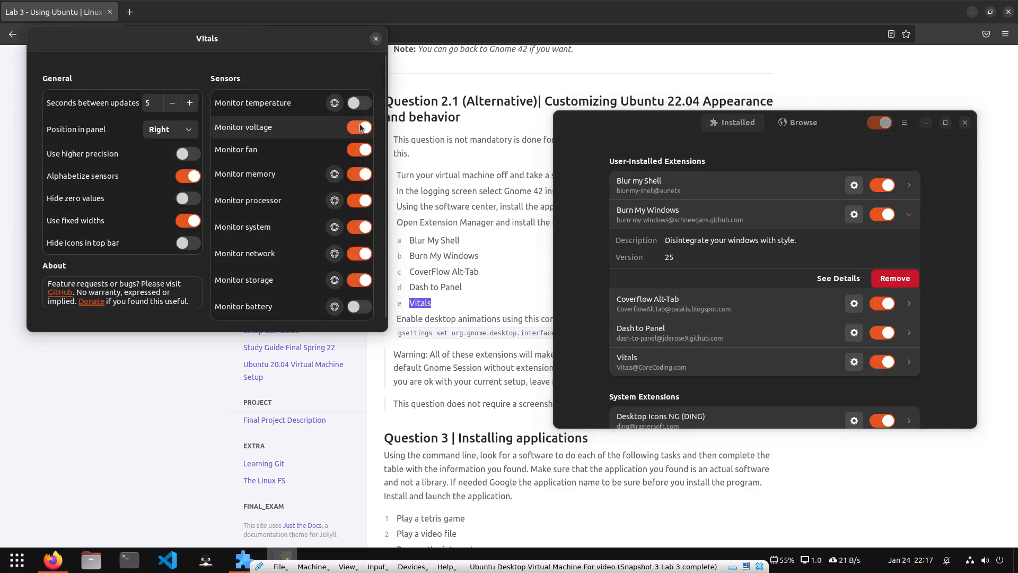
pyautogui.click(359, 127)
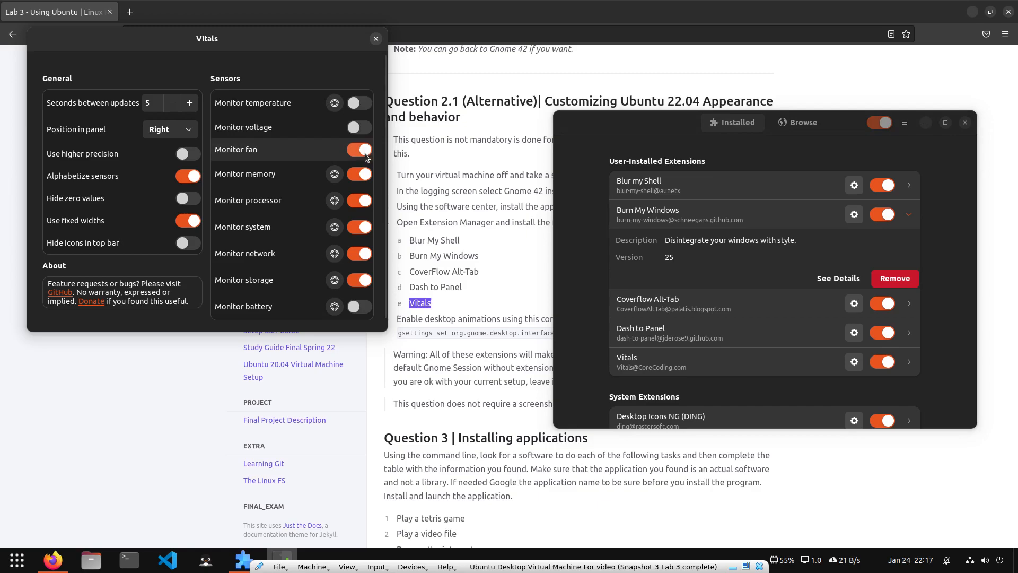
pyautogui.click(364, 151)
pyautogui.click(376, 39)
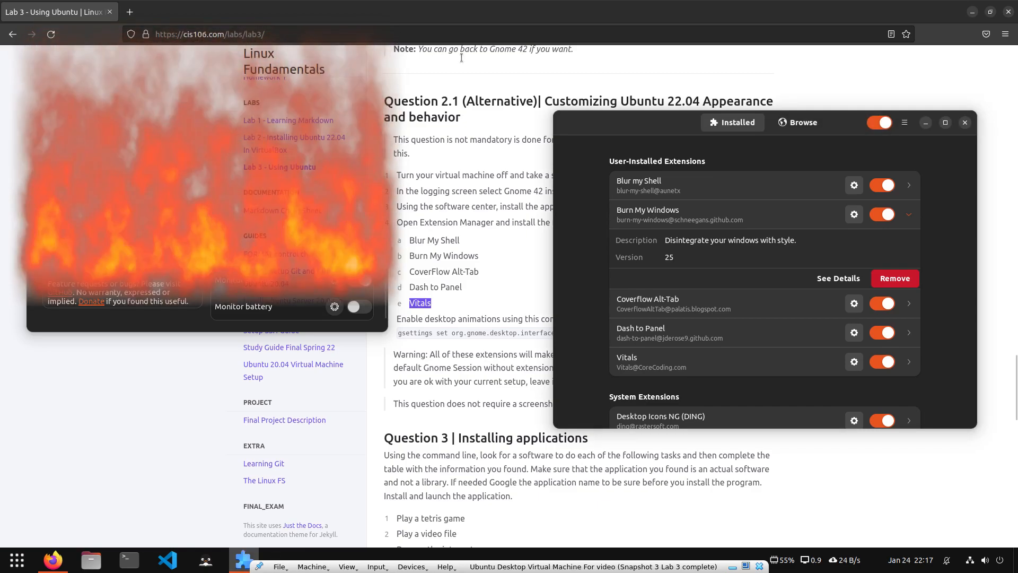
pyautogui.click(817, 560)
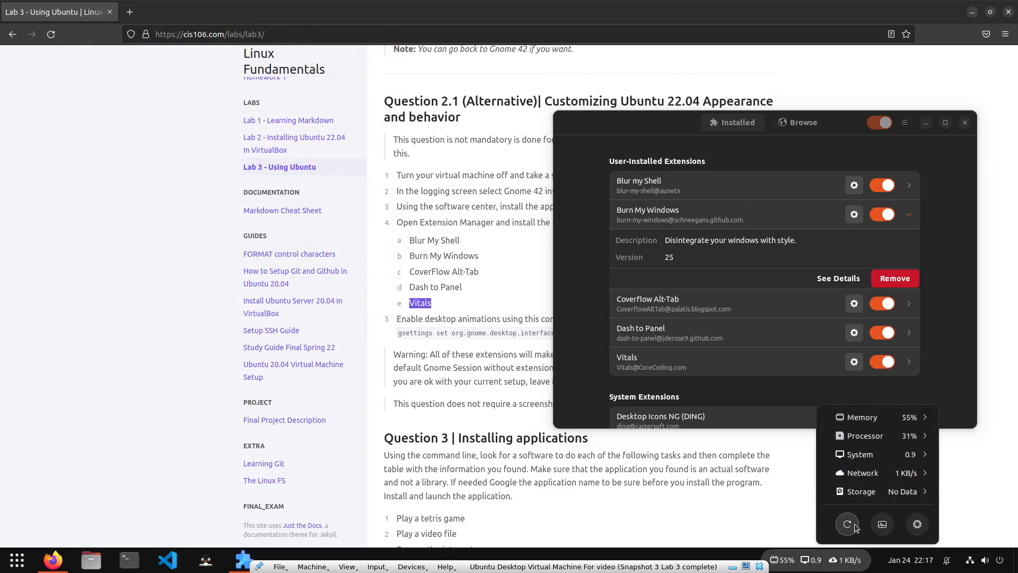
pyautogui.click(707, 375)
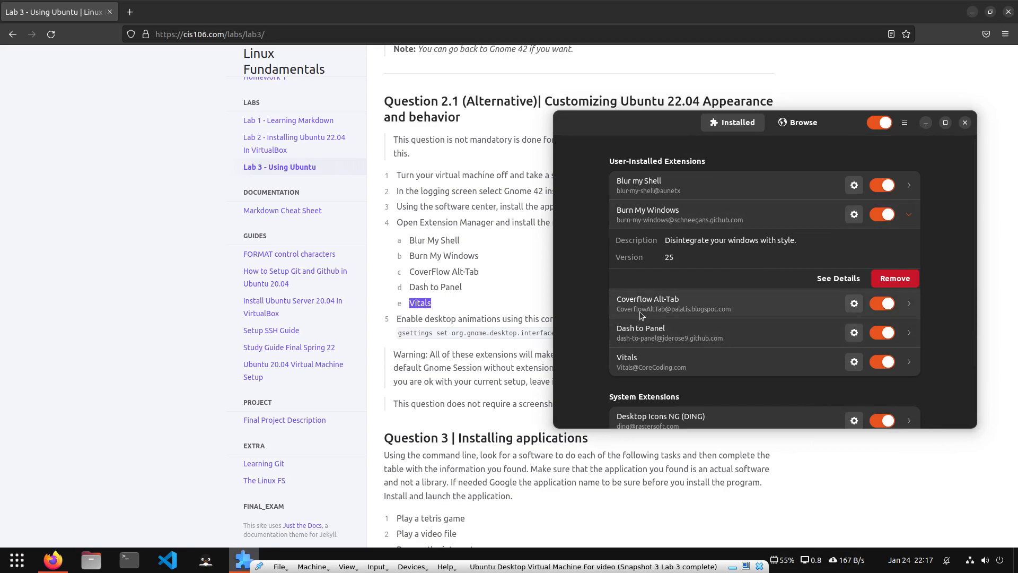
# - Collapse the Burn My Windows details in the installed extensions, and close Extension Manager and the browser
pyautogui.click(910, 218)
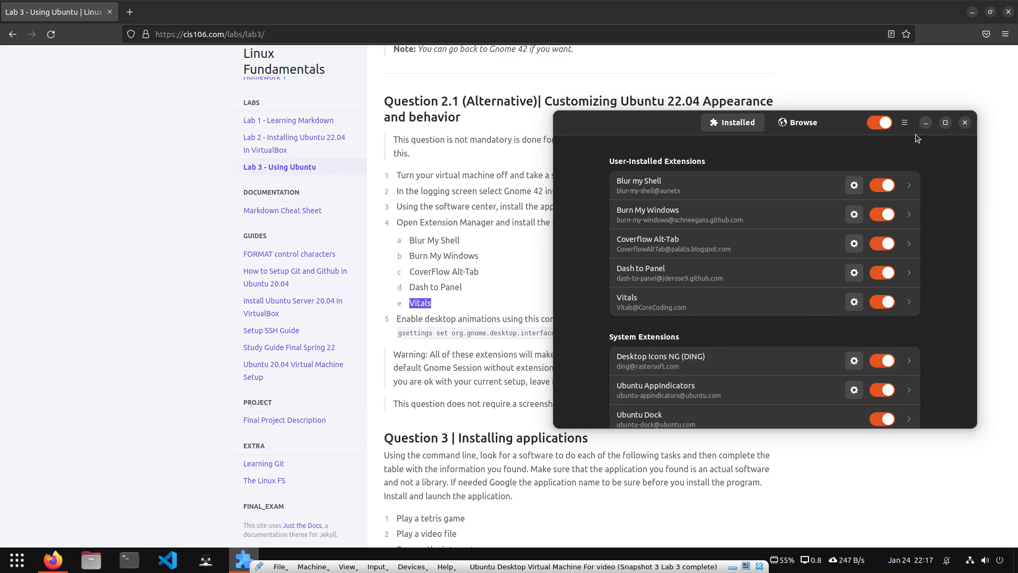
pyautogui.moveTo(844, 123); pyautogui.dragTo(651, 101)
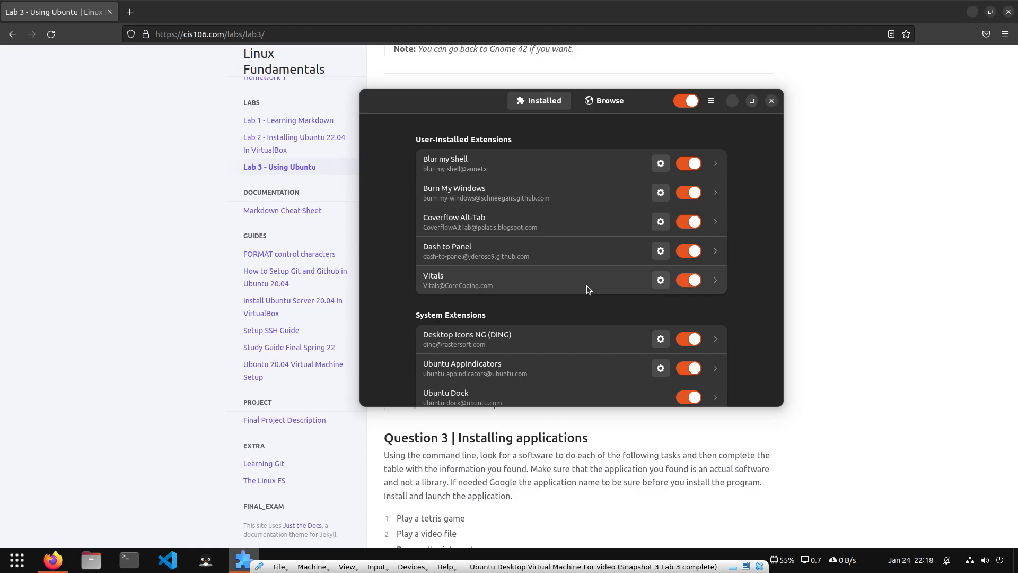
pyautogui.click(768, 103)
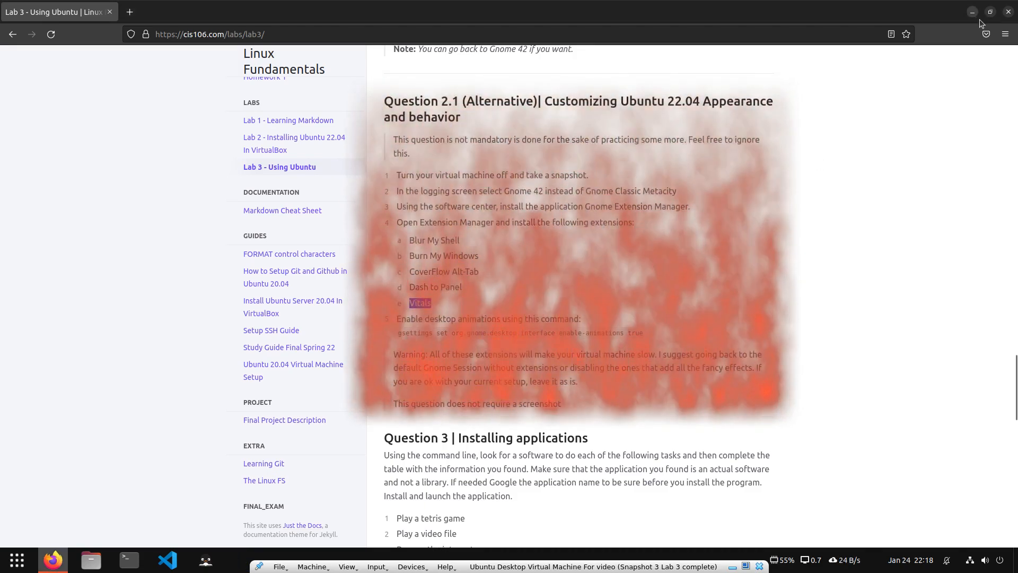
pyautogui.click(1009, 13)
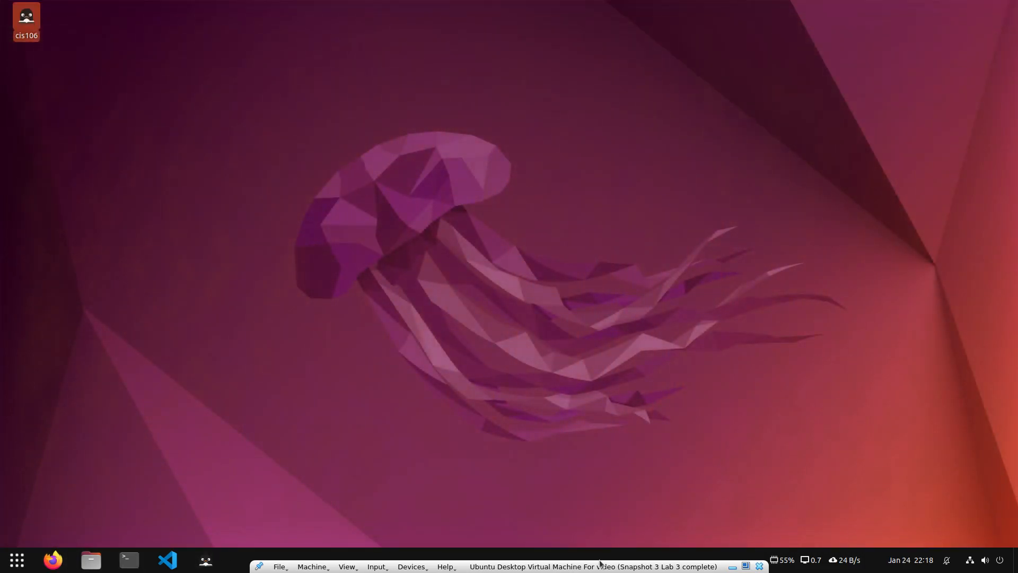
# - Power off the Ubuntu virtual machine and return to VirtualBox Manager
pyautogui.click(985, 560)
pyautogui.click(896, 531)
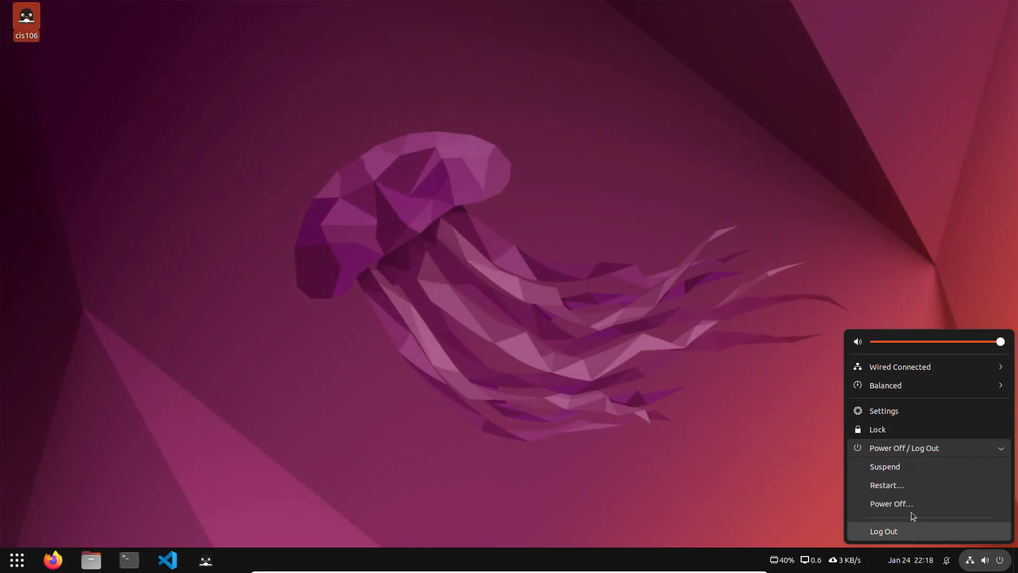
pyautogui.click(908, 511)
pyautogui.click(597, 319)
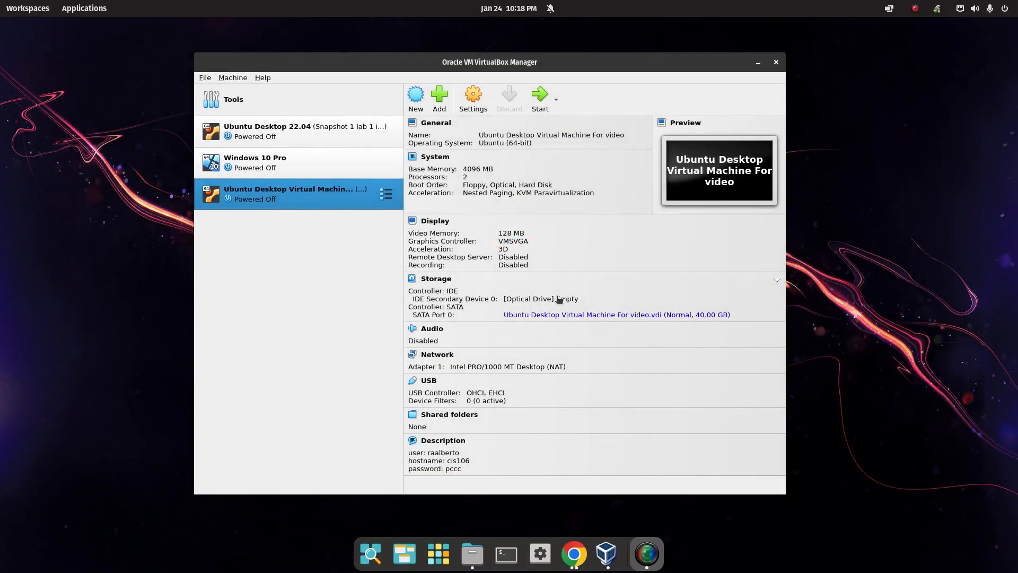
# - Restore the Ubuntu virtual machine to the snapshot "Snapshot 3 Lab 3 complete" without saving the current machine state
pyautogui.click(390, 199)
pyautogui.click(433, 216)
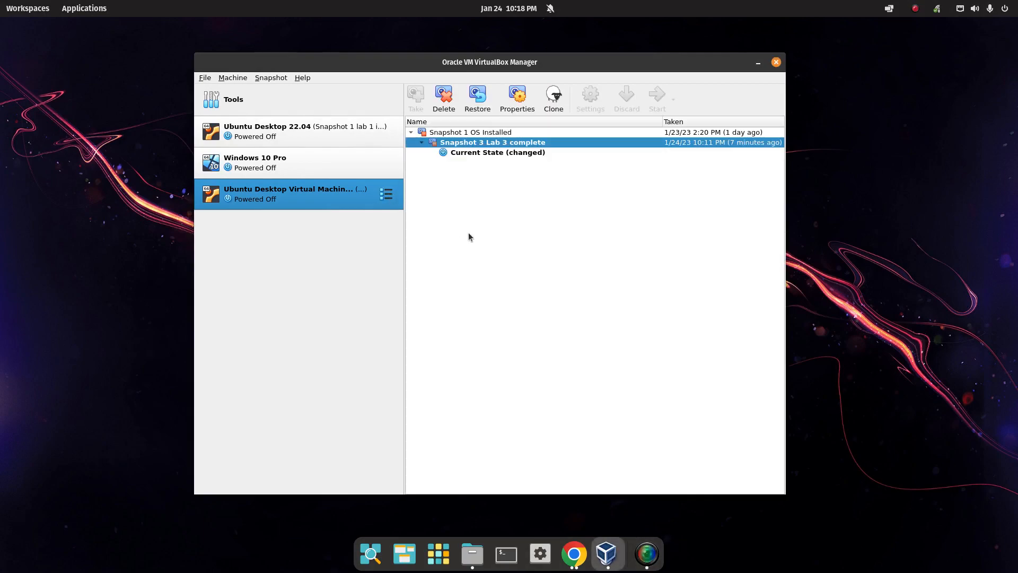
pyautogui.click(478, 98)
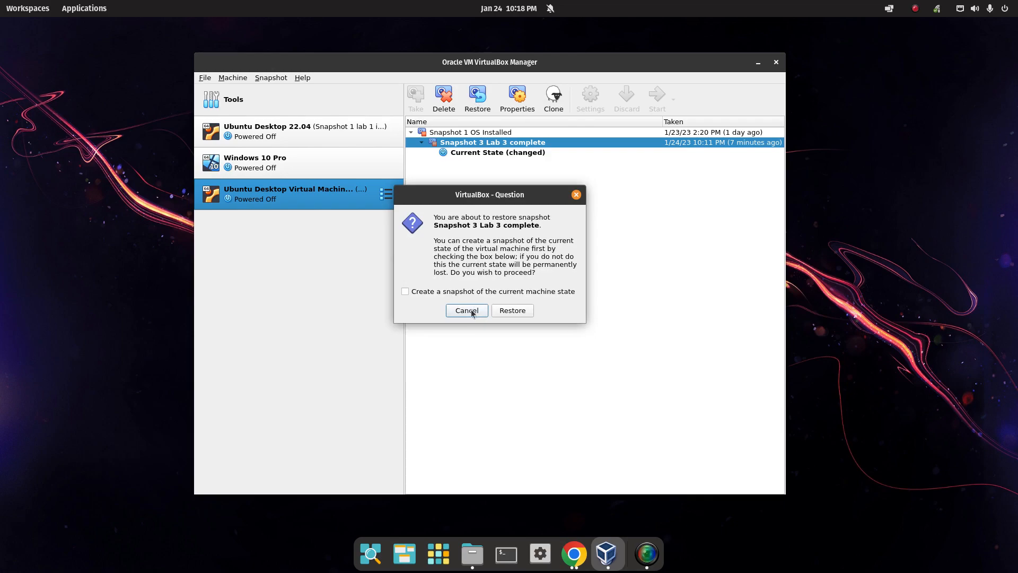
pyautogui.click(511, 311)
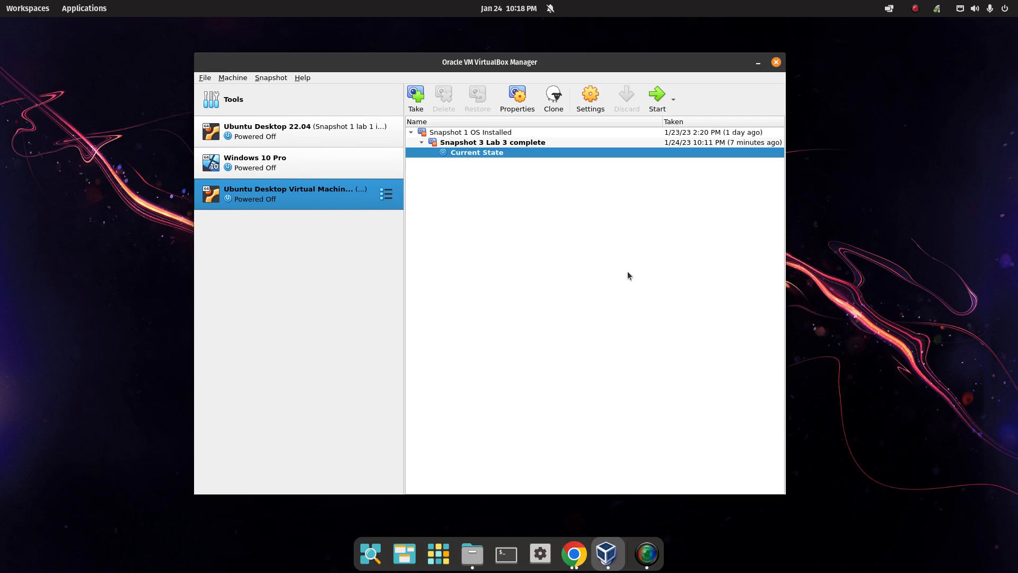
pyautogui.click(485, 146)
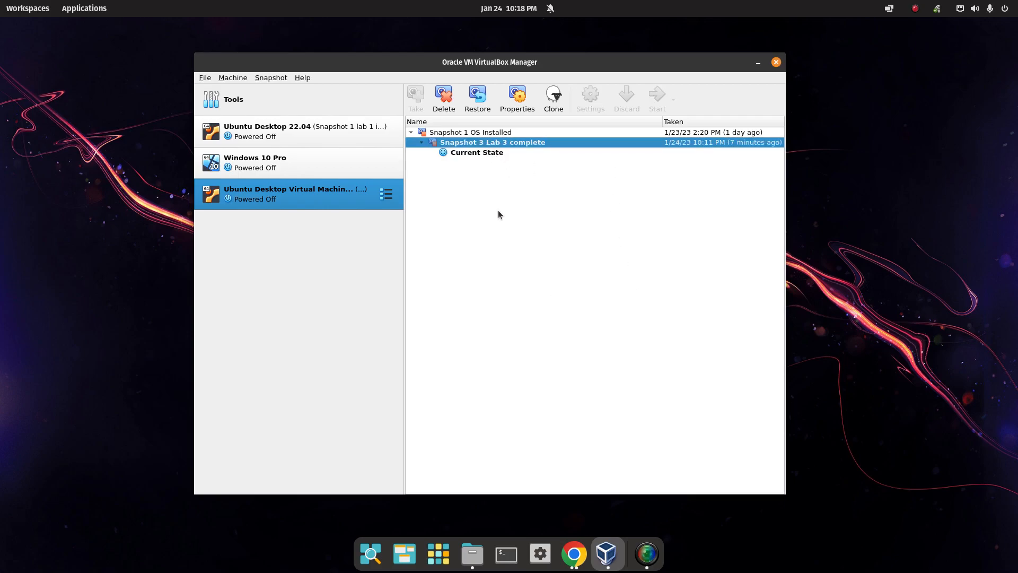